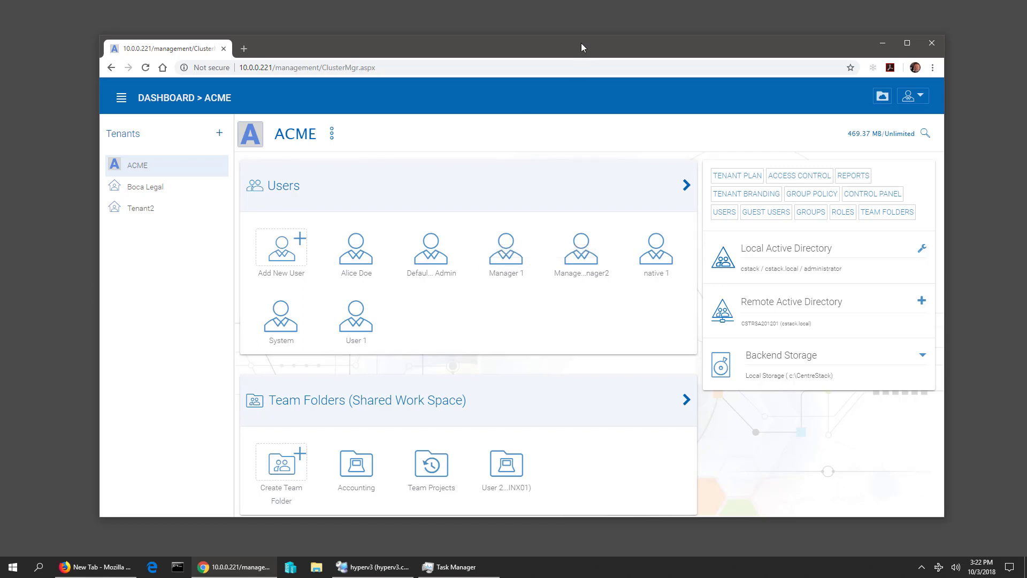
Switch to Remote Desktop Connection Manager and connect to the CSTRCLWINX01 virtual machine with a full-screen display.
left_click_drag(582, 47, 575, 42)
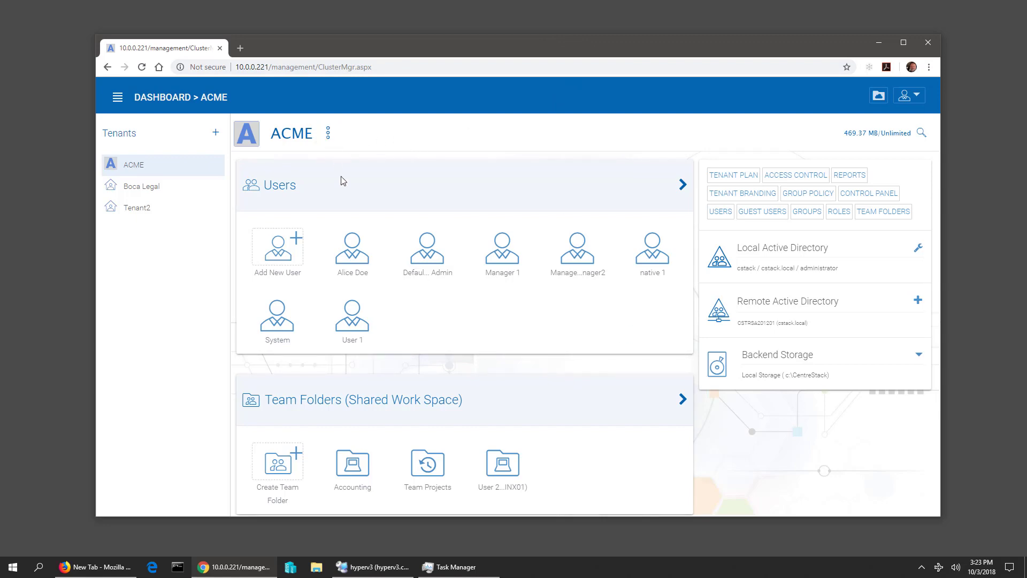
left_click(374, 566)
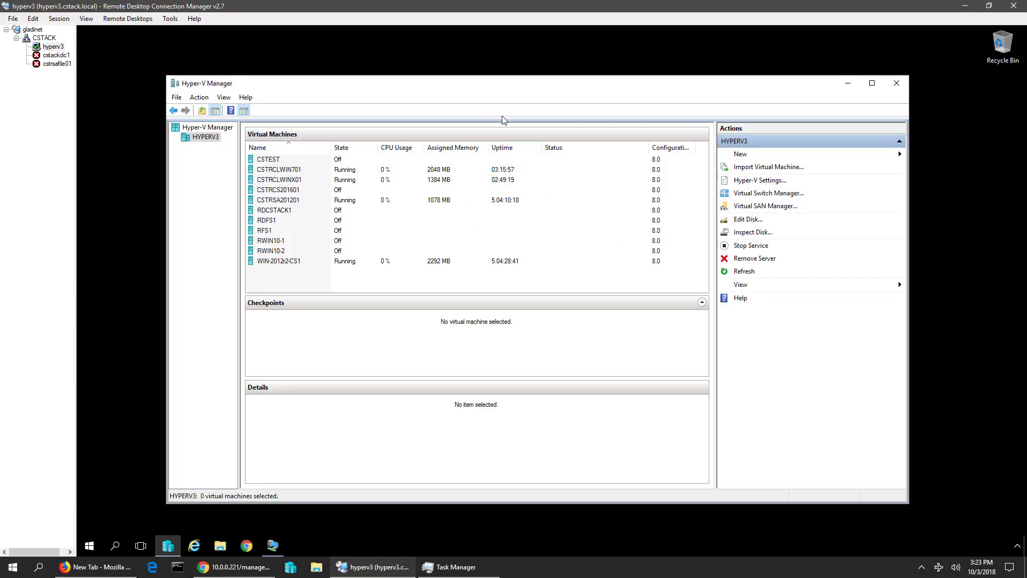
double_click(284, 182)
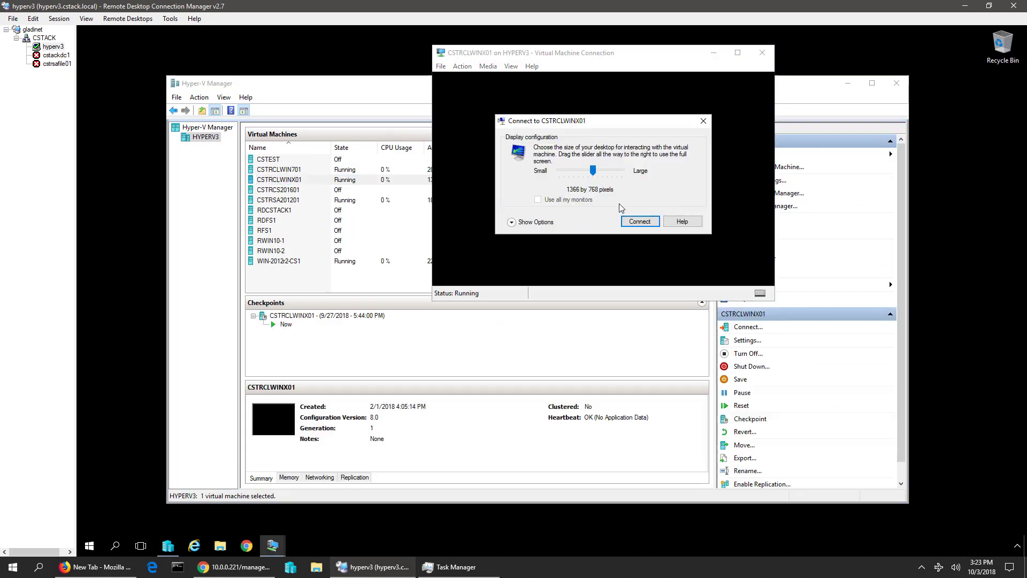
left_click_drag(607, 174, 634, 177)
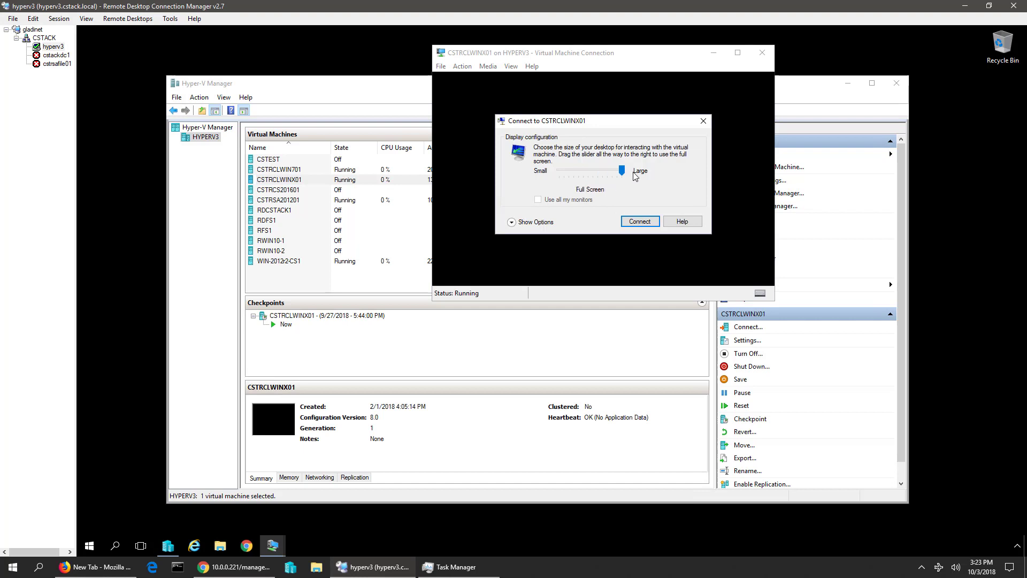
left_click(640, 221)
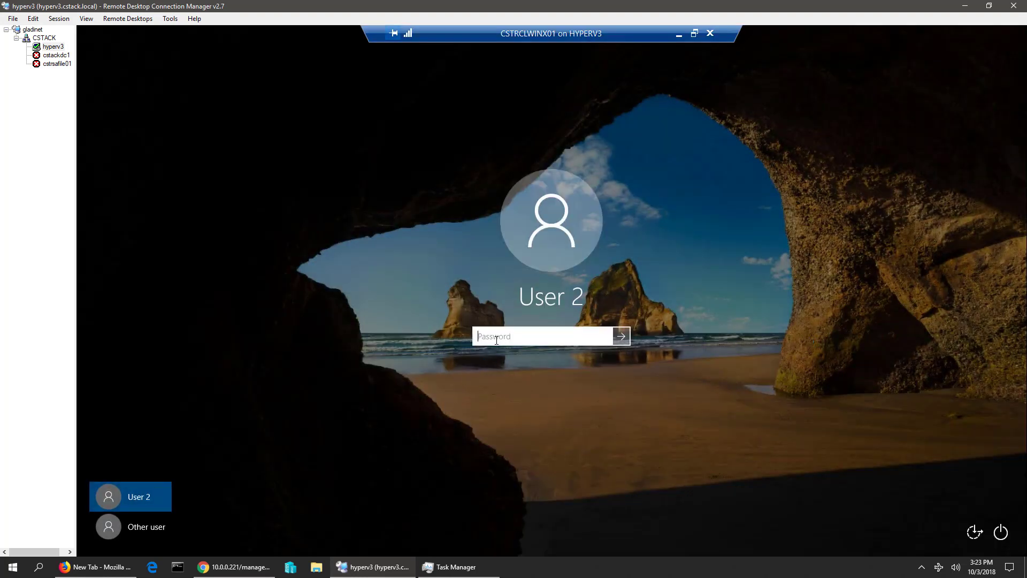
Sign in to the CSTRCLWINX01 virtual machine as User 2 with the account password.
type("••••••••")
key("Return")
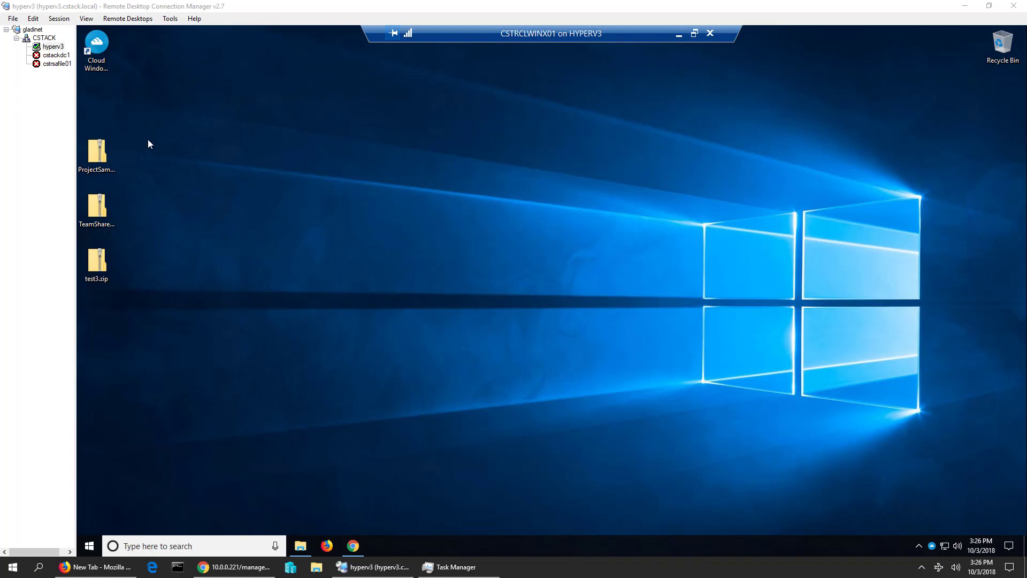
left_click_drag(105, 304, 191, 236)
left_click(191, 235)
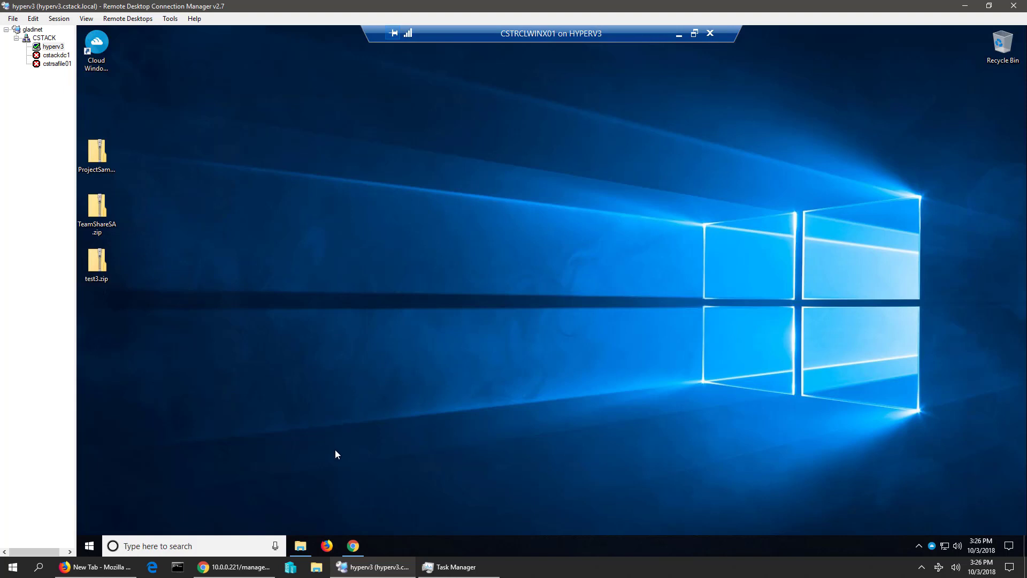
In File Explorer, examine the Shared to ACME folder on Local Disk (C:), including its available folder commands and contents.
left_click(300, 545)
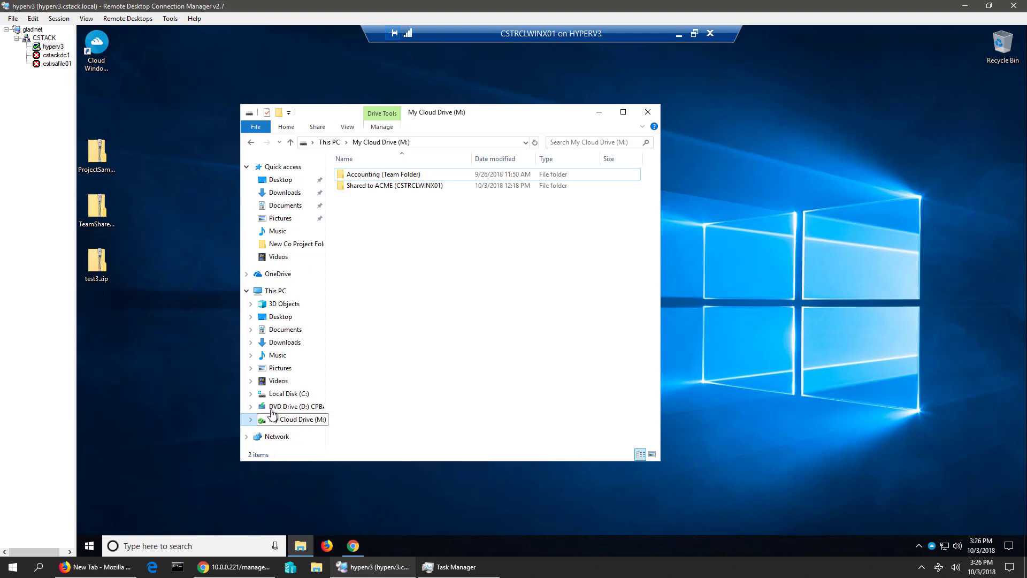
left_click(249, 394)
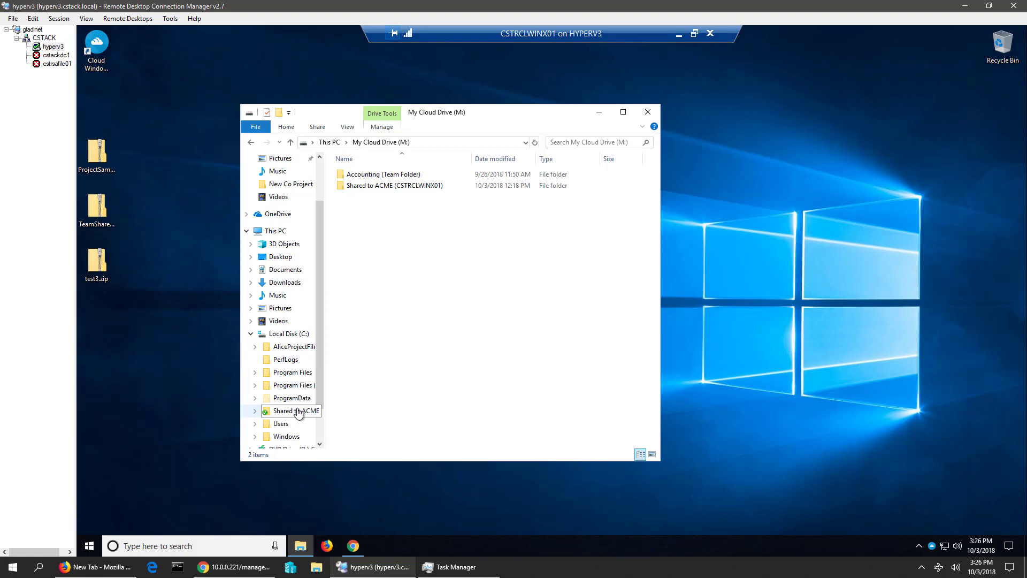
left_click(291, 334)
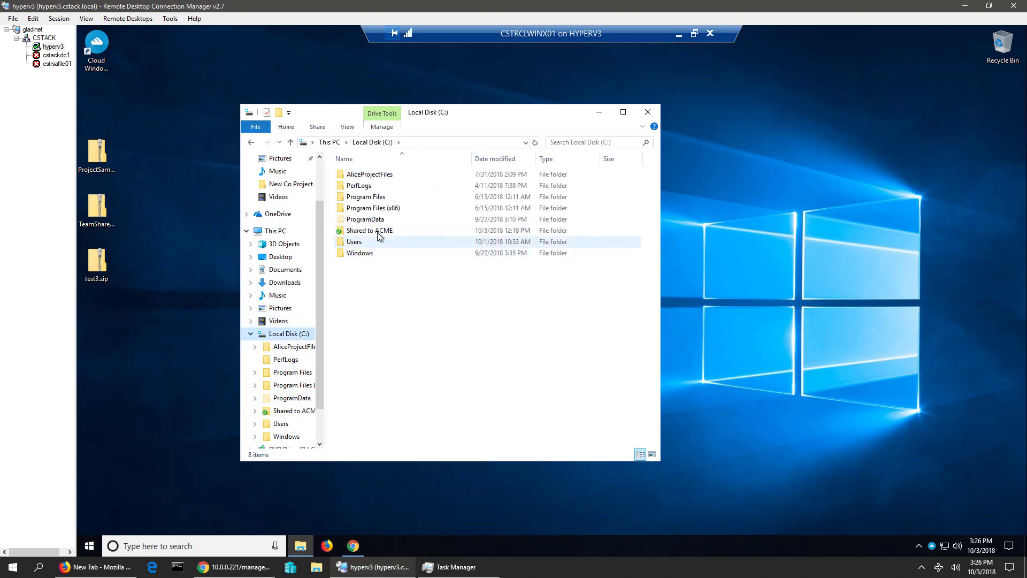
left_click(379, 231)
right_click(379, 231)
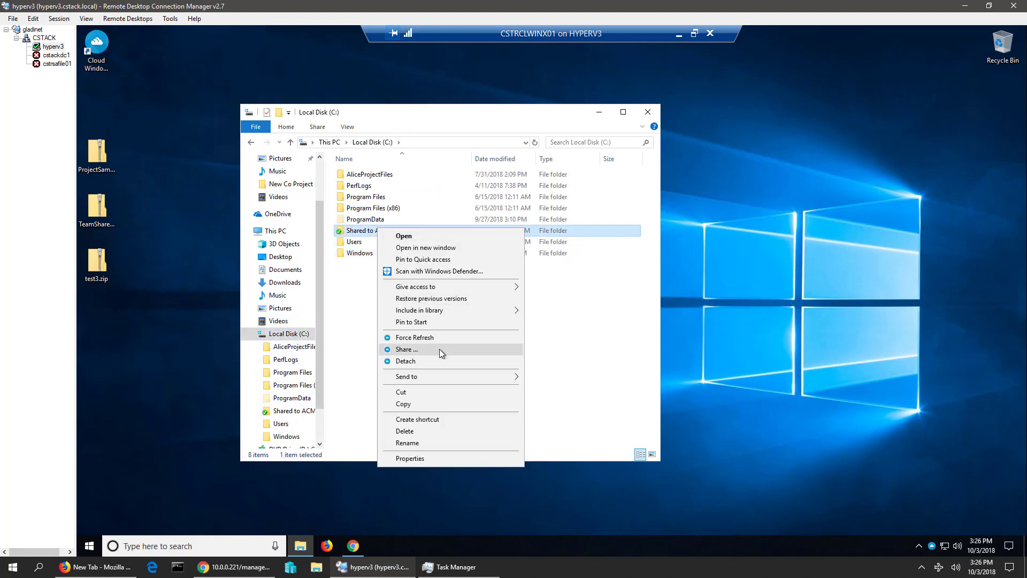
left_click(364, 288)
double_click(384, 231)
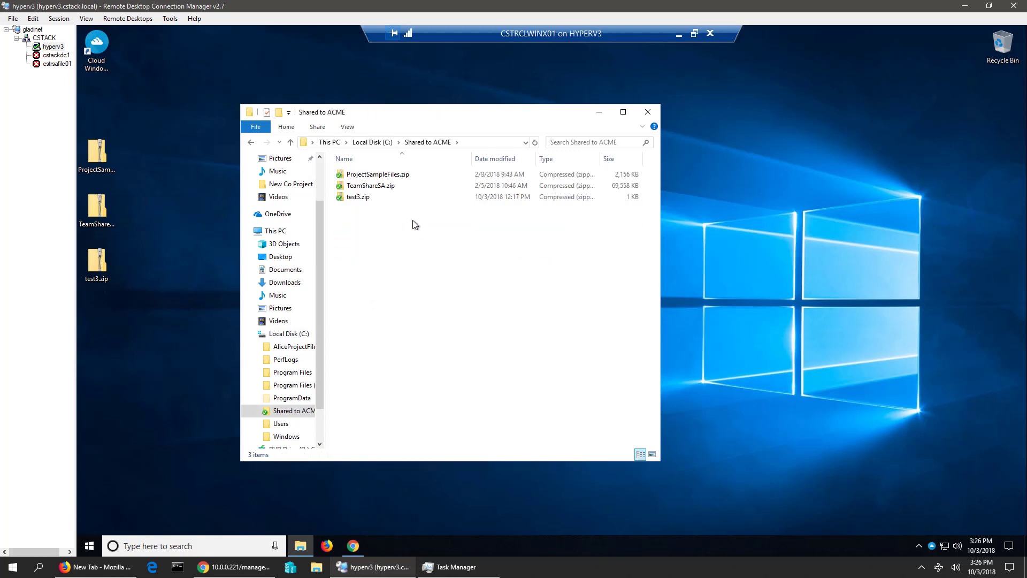
left_click(361, 143)
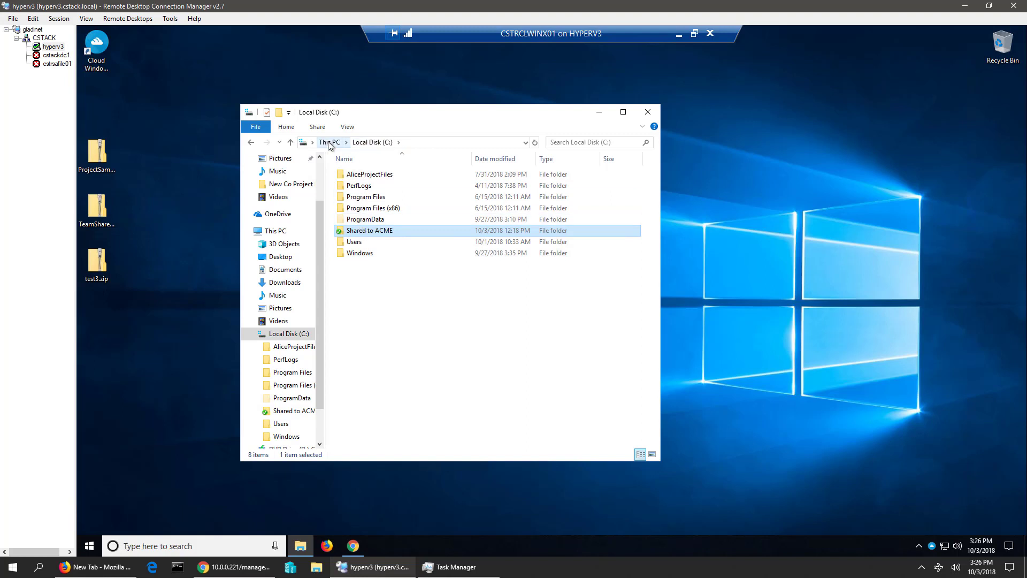
Browse to C:\Users\user2 and check which commands are available for the Desktop folder.
left_click_drag(408, 113, 438, 113)
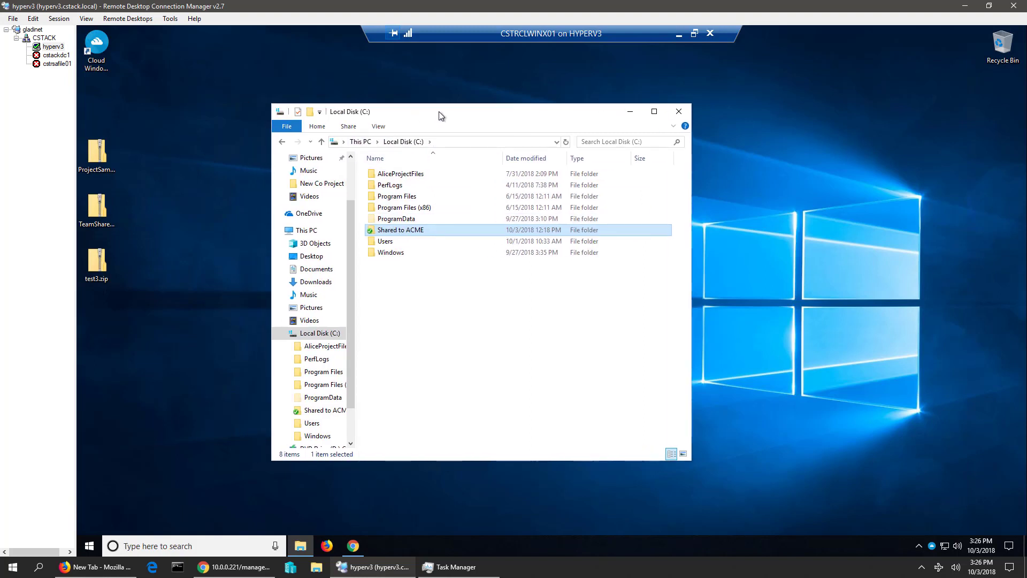
double_click(385, 241)
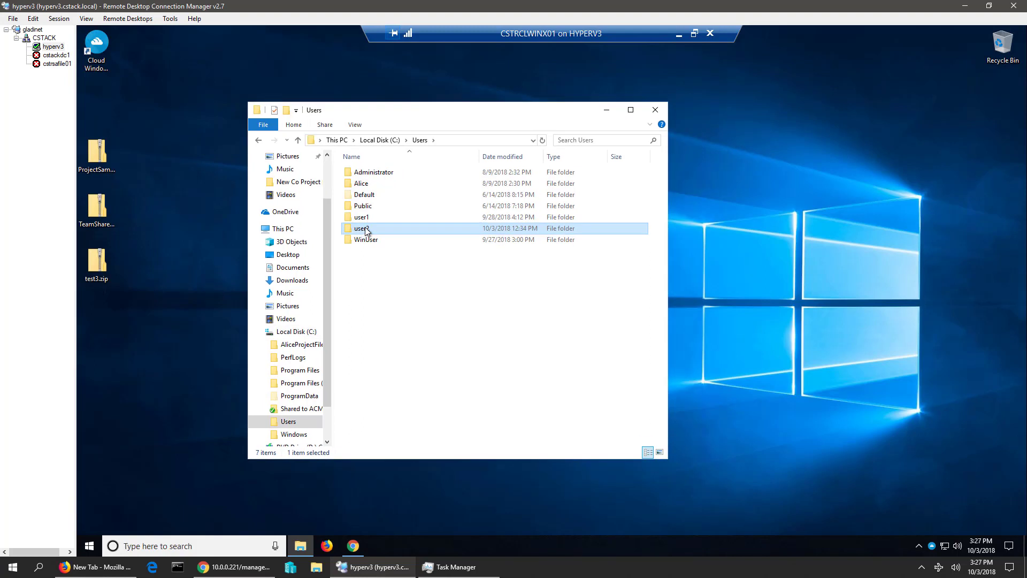
double_click(367, 230)
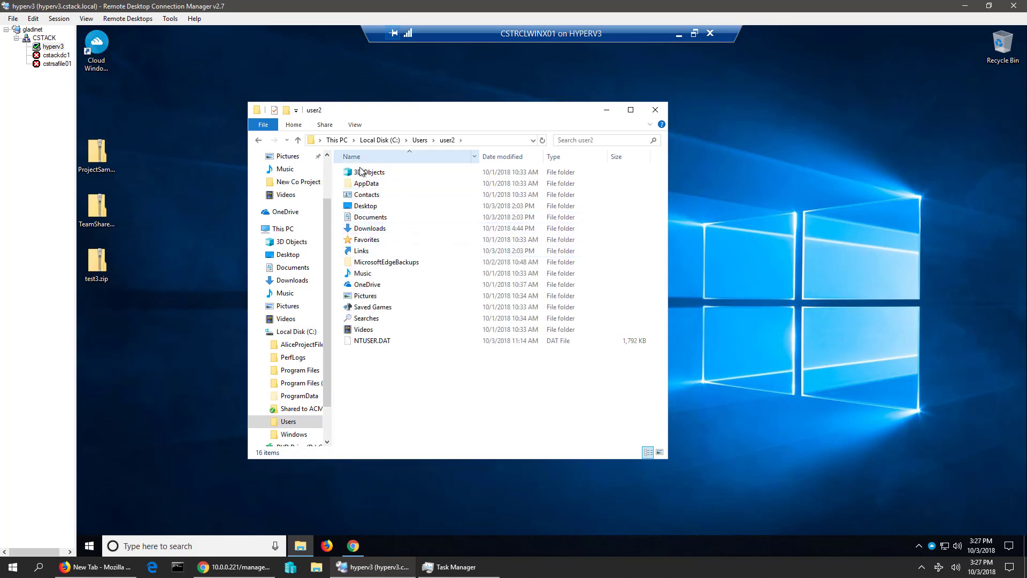
right_click(363, 206)
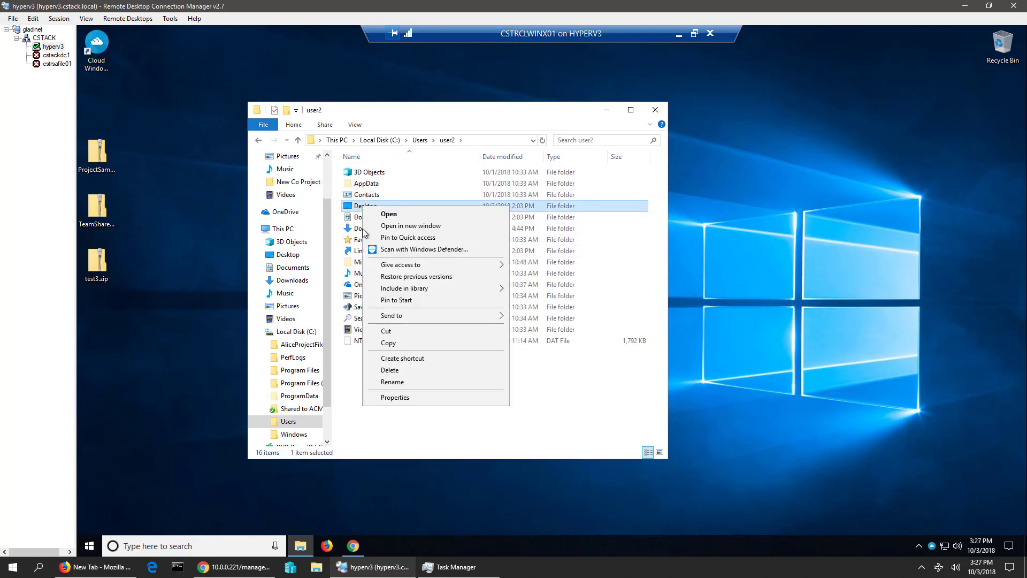
left_click(381, 454)
right_click(360, 206)
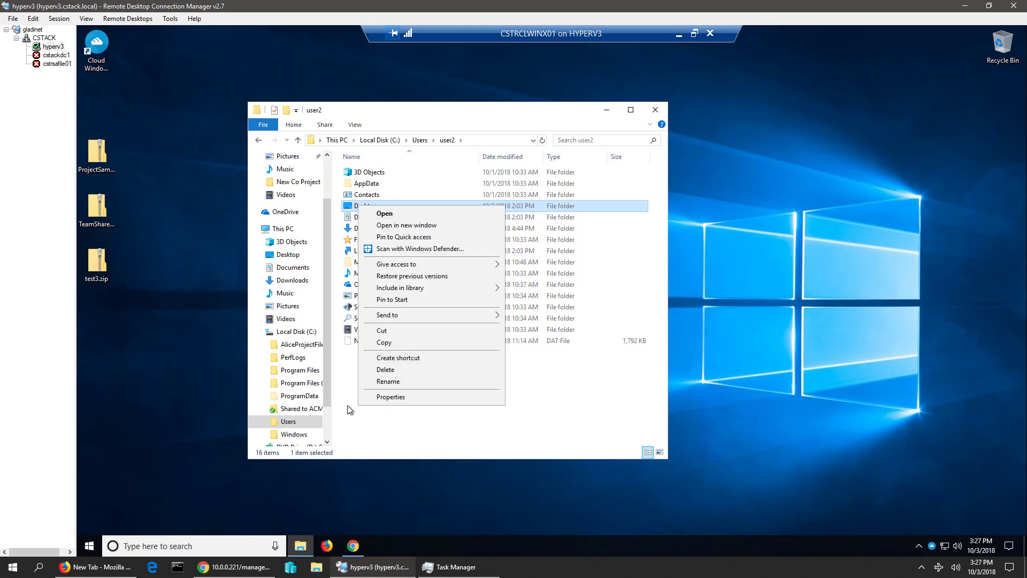
left_click(345, 381)
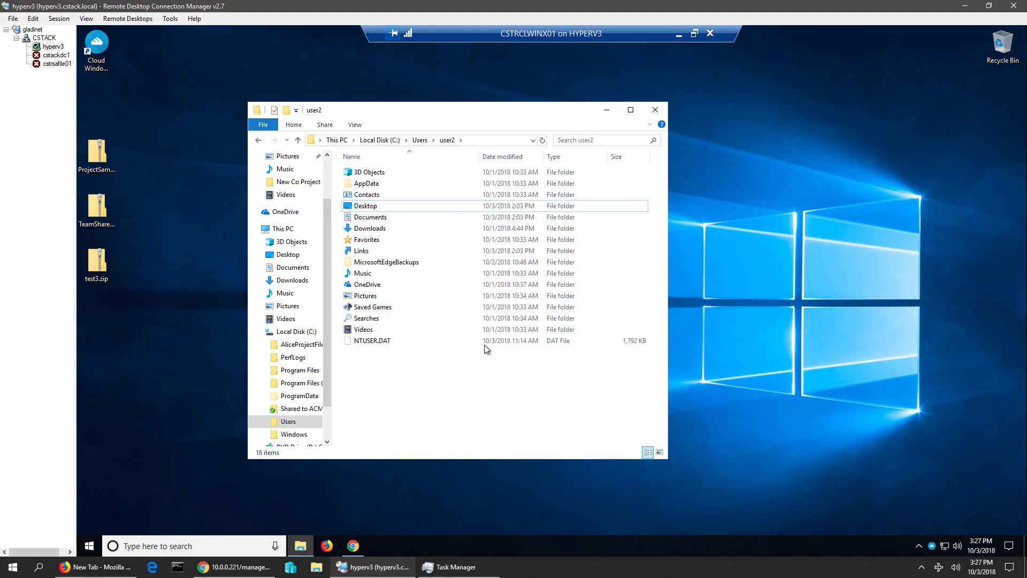
Open the ACME Systems Management Console beside the file window and show its Attach/Backup section.
left_click(932, 547)
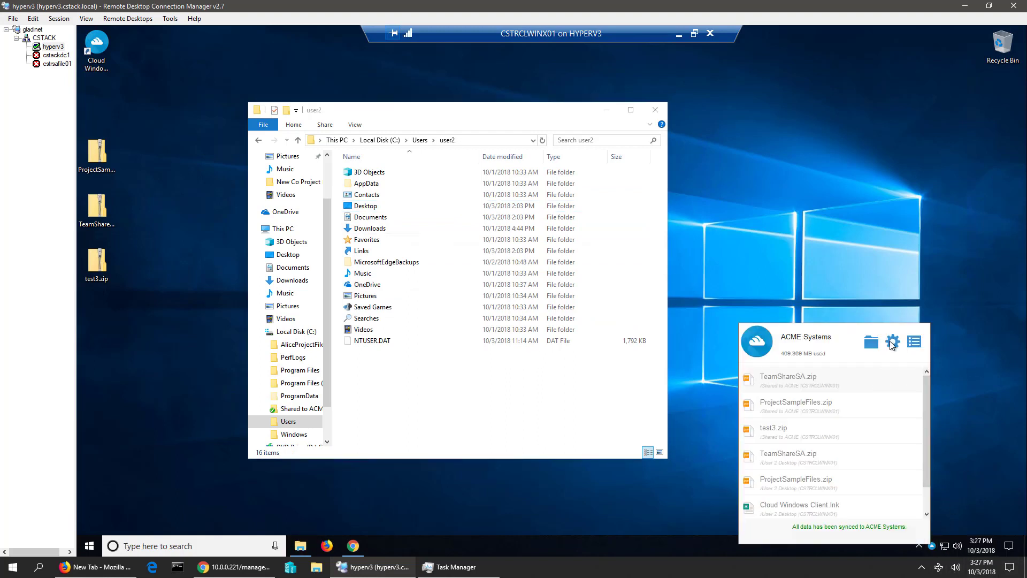
left_click(893, 343)
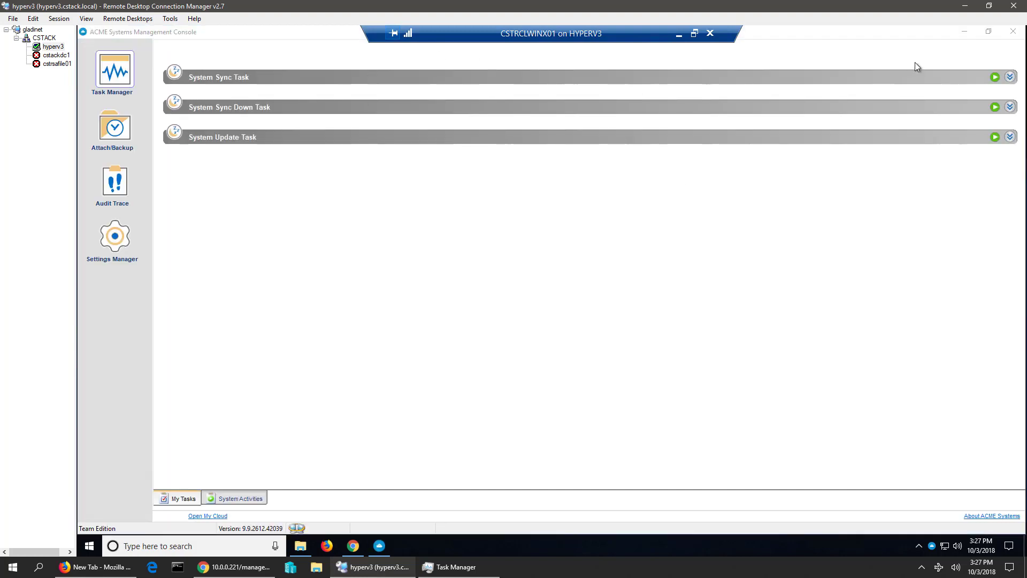
left_click(988, 31)
left_click_drag(316, 38, 768, 237)
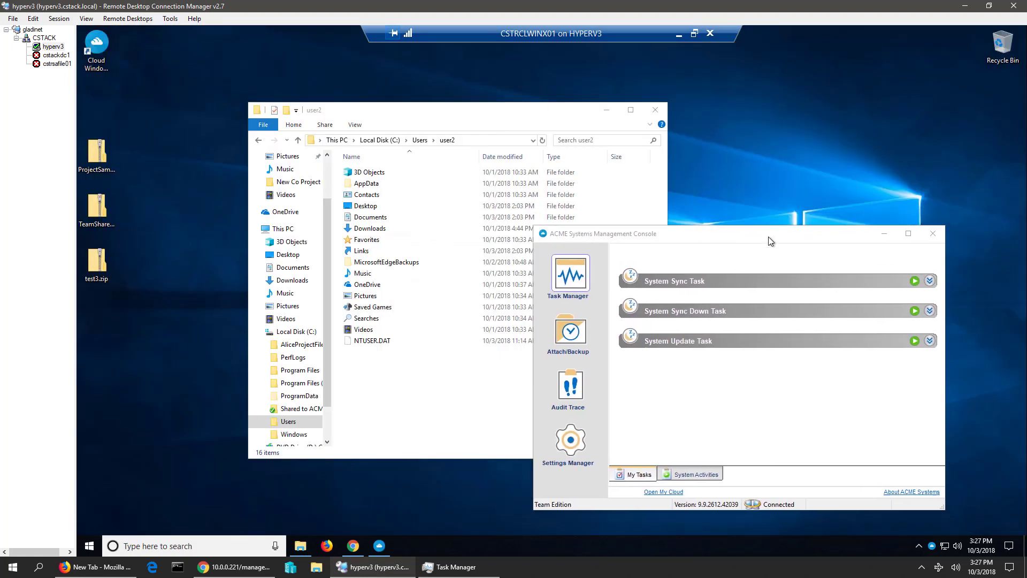
left_click(579, 336)
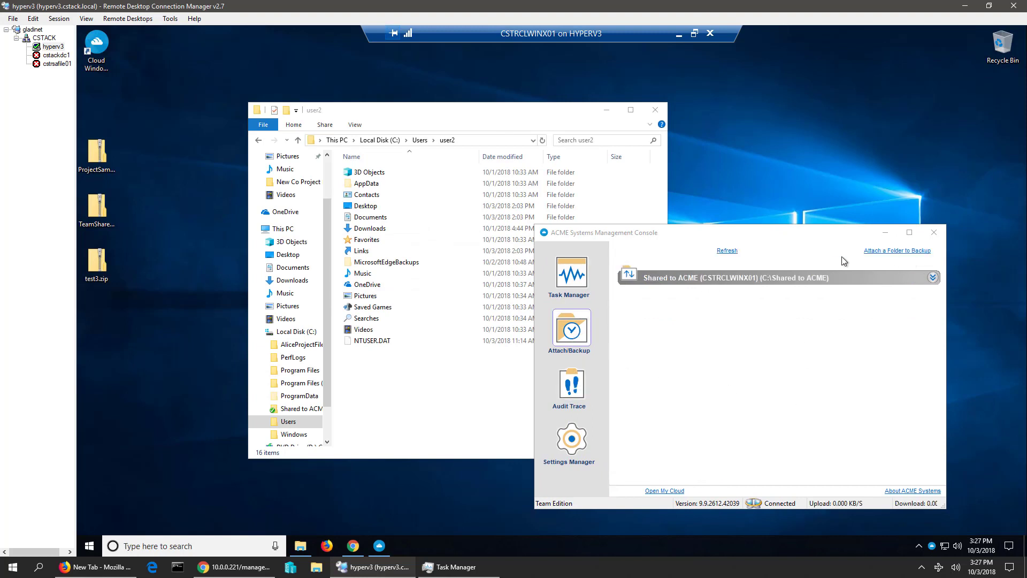
Start attaching a folder for backup and choose C:\Users\user2\Desktop as its local location.
left_click(911, 251)
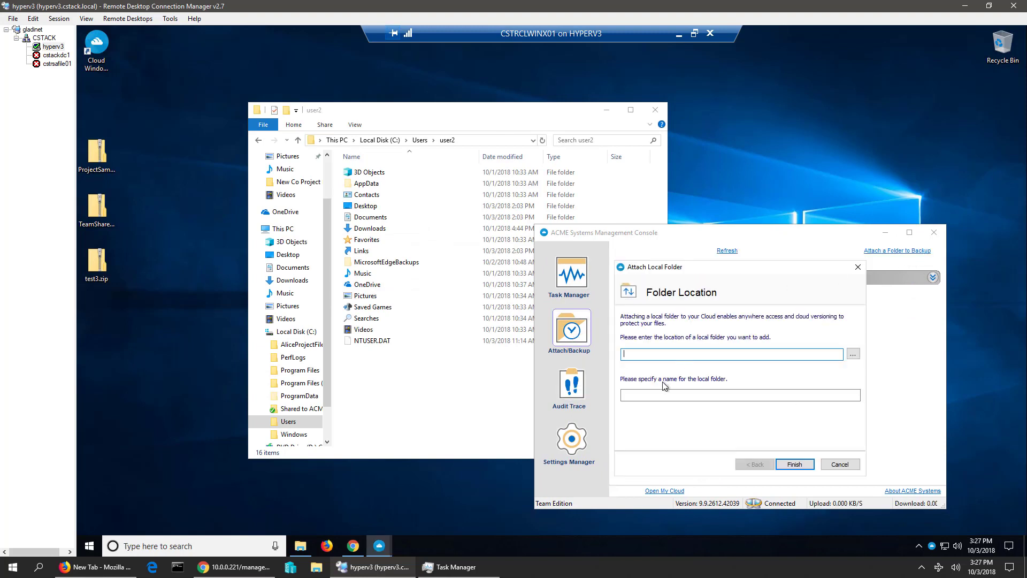
left_click(853, 355)
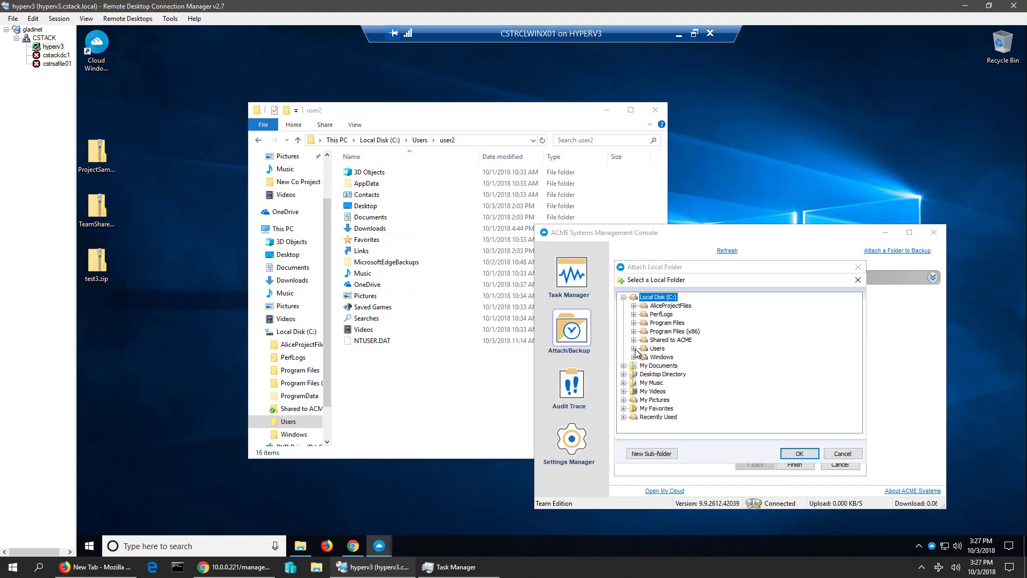
double_click(641, 349)
left_click(668, 391)
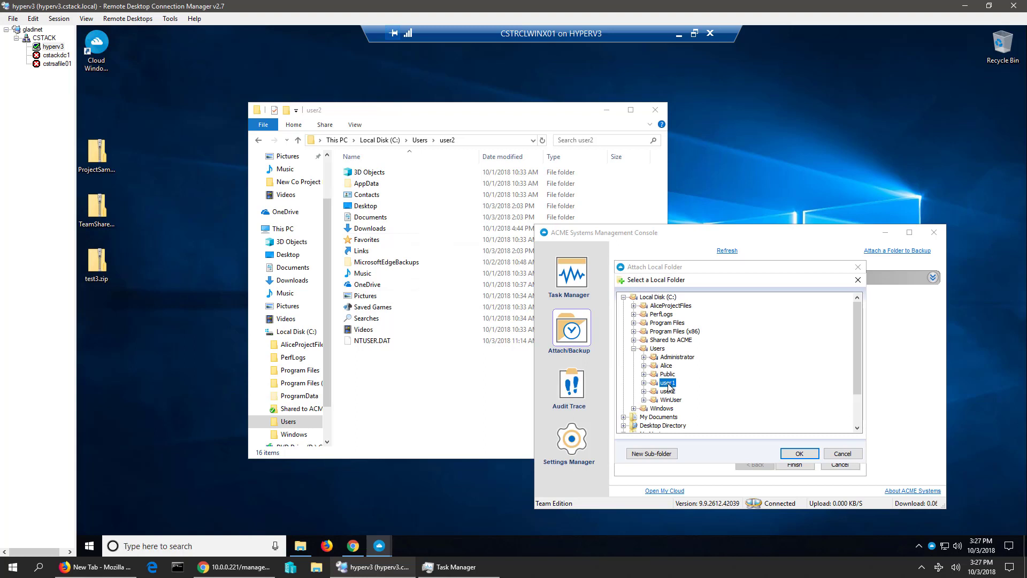
left_click(644, 391)
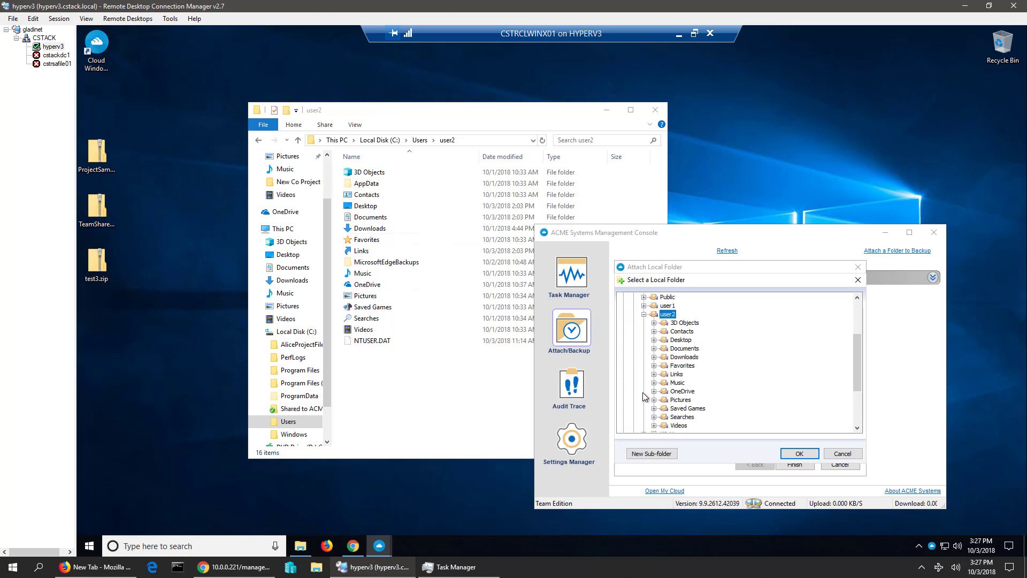
left_click(688, 342)
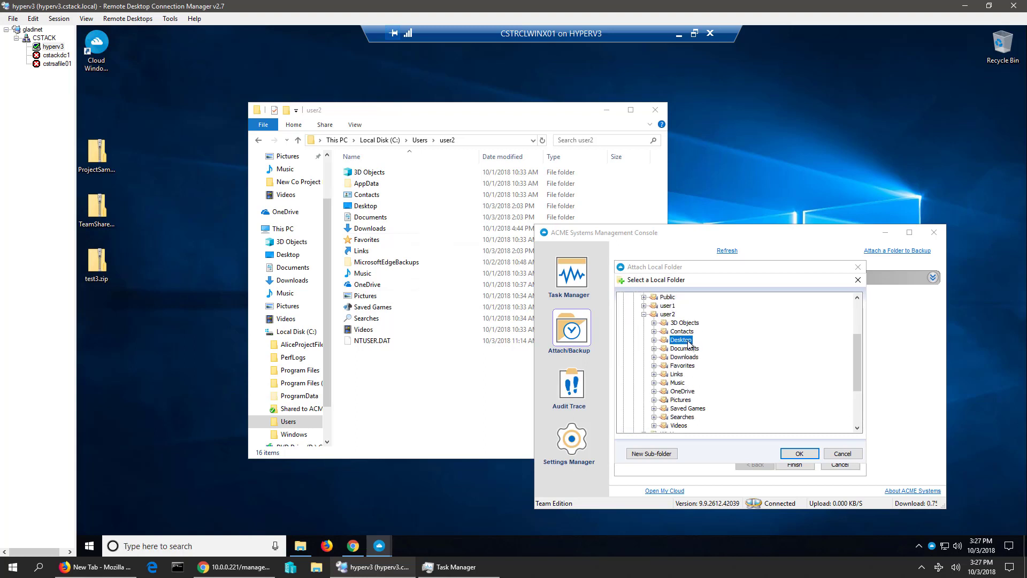
left_click(799, 453)
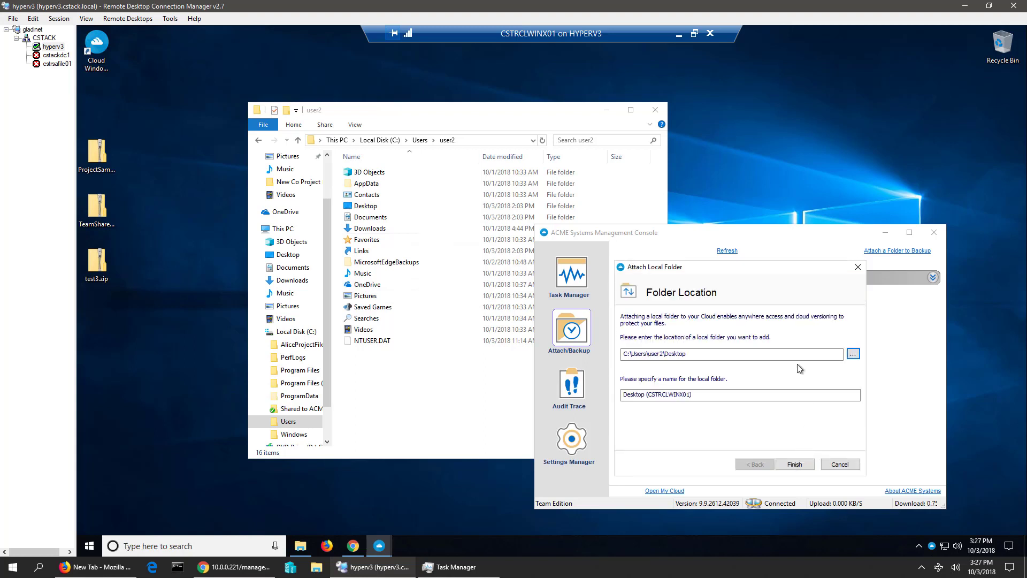
Name the attached folder "User 2 Manager 2 Desktop (CSTRCLWINX01)" and finish attaching it.
left_click(644, 396)
key("Home")
type("User 2 ")
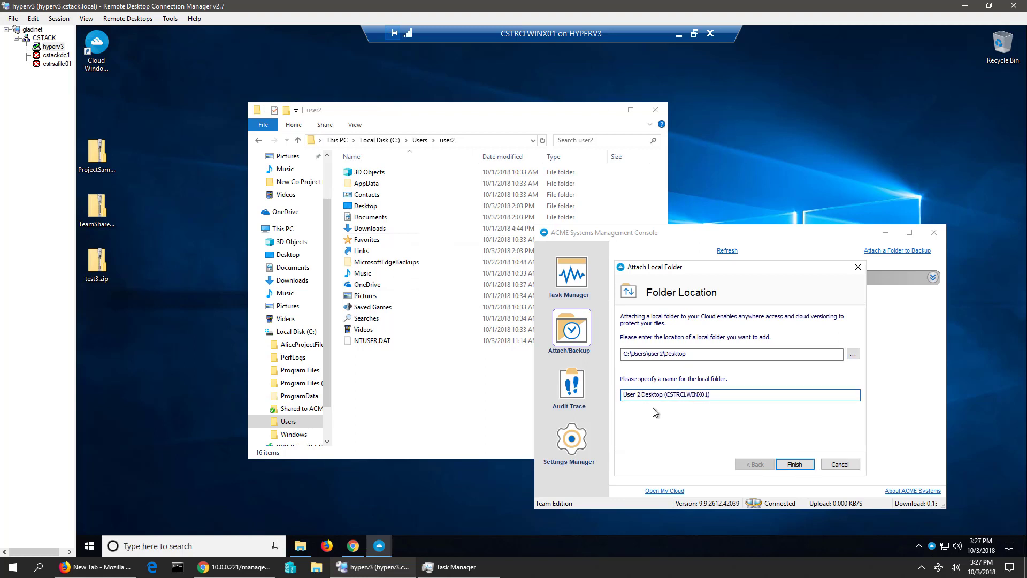
type("Manager 1")
key("BackSpace")
type("2")
left_click(795, 464)
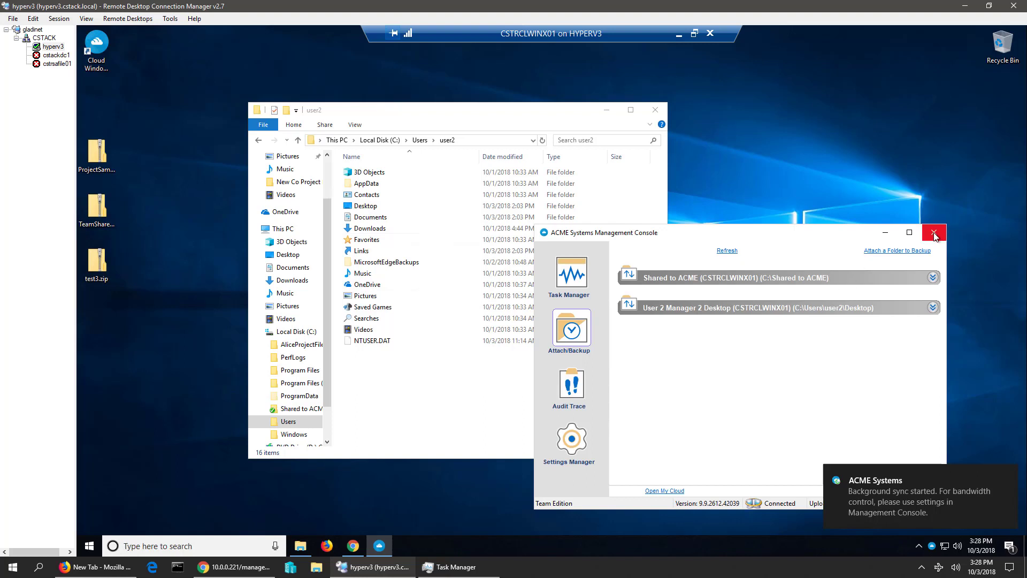
Minimize the management console and view the folders on My Cloud Drive (M:) in File Explorer.
left_click(839, 199)
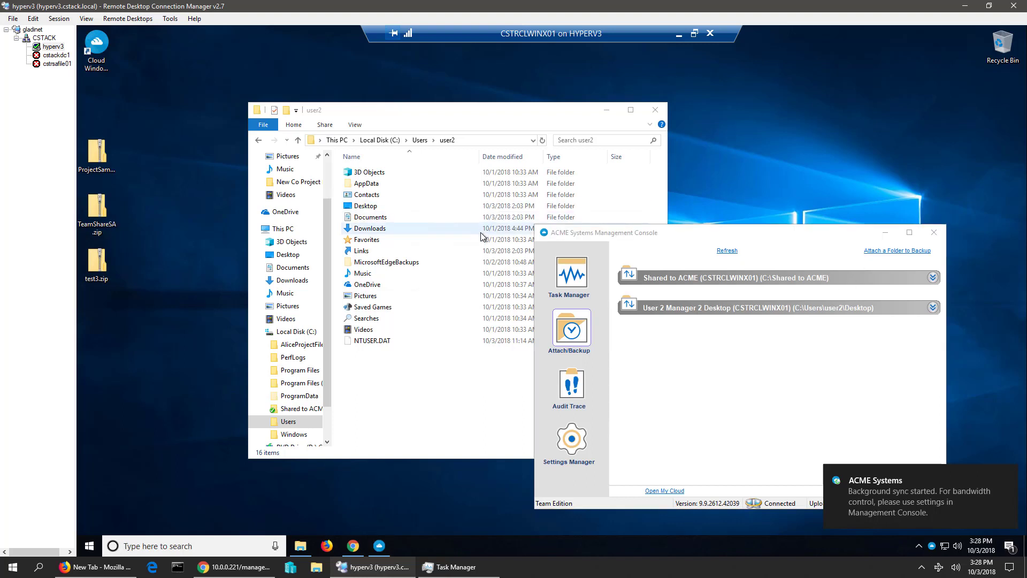
left_click(884, 234)
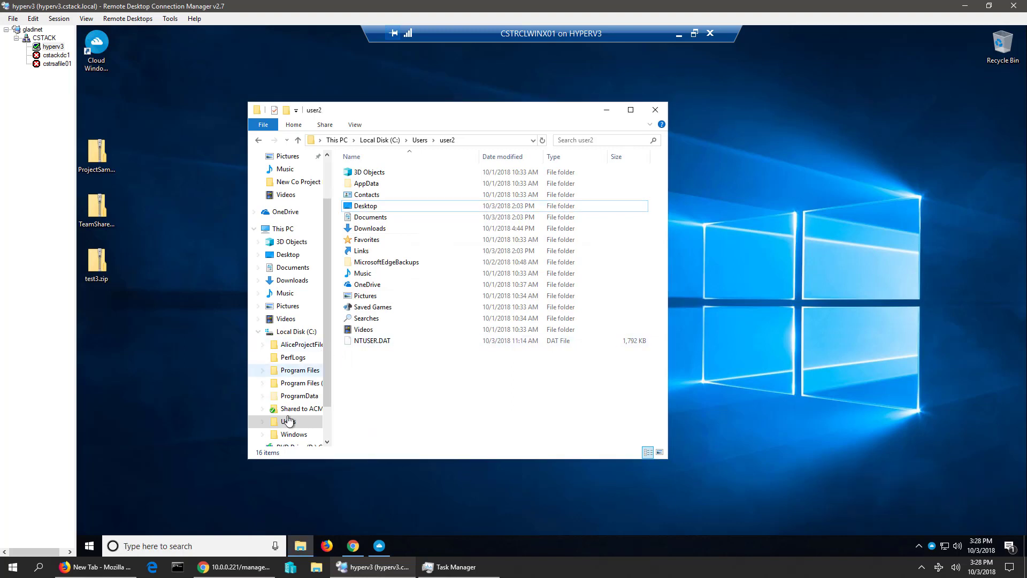
scroll(293, 423, "down", 2)
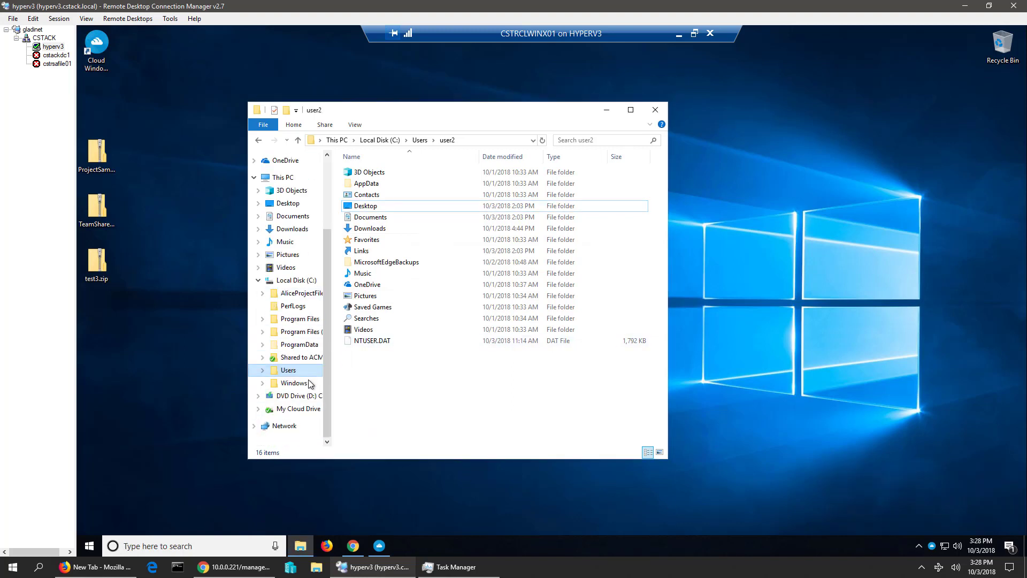
left_click(297, 410)
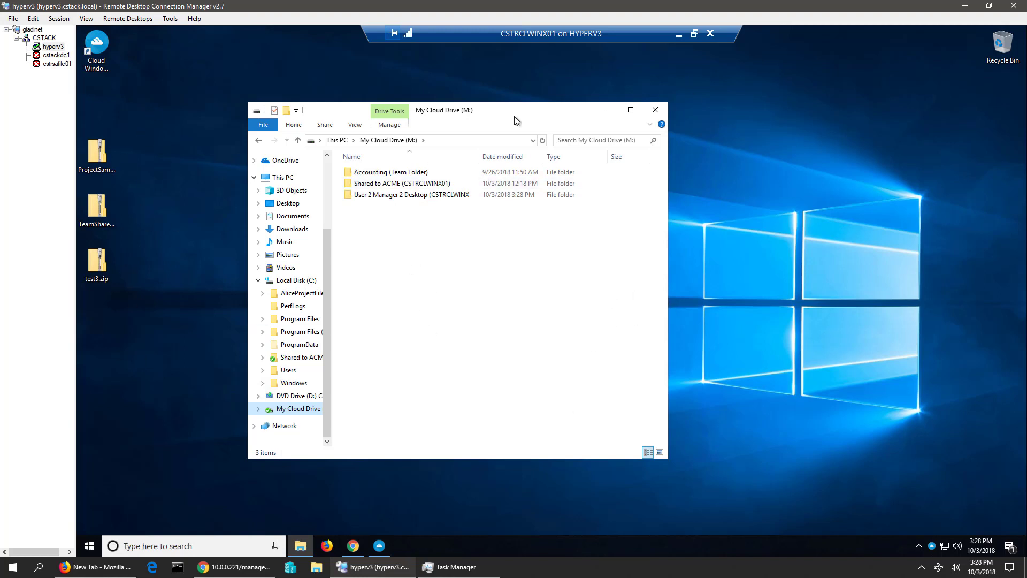
Minimize the CSTRCLWINX01 session, connect to the CSTRCLWIN701 virtual machine, and minimize Hyper-V Manager so its window is in the clear.
left_click_drag(519, 112, 542, 109)
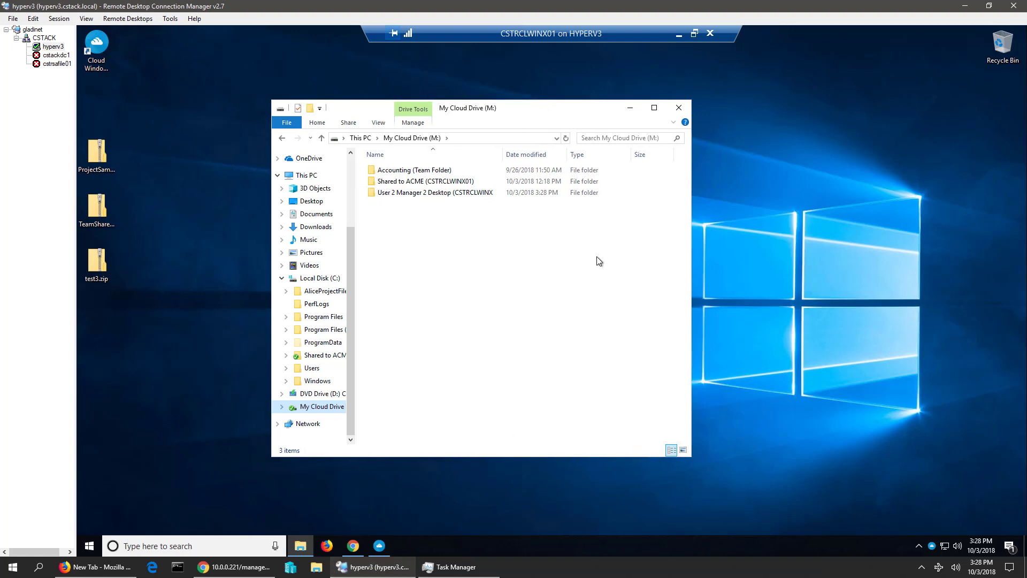
left_click(679, 33)
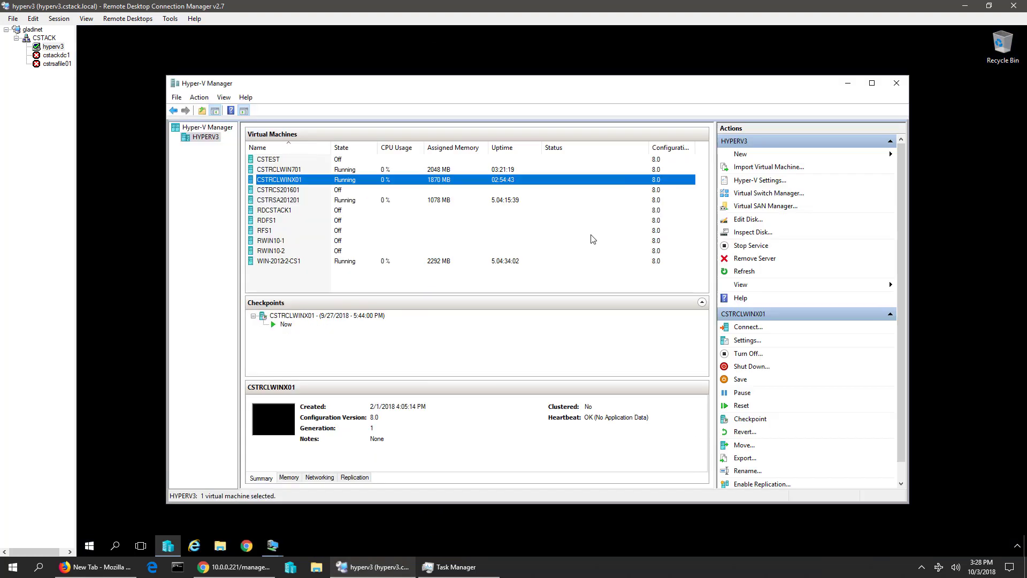
double_click(276, 172)
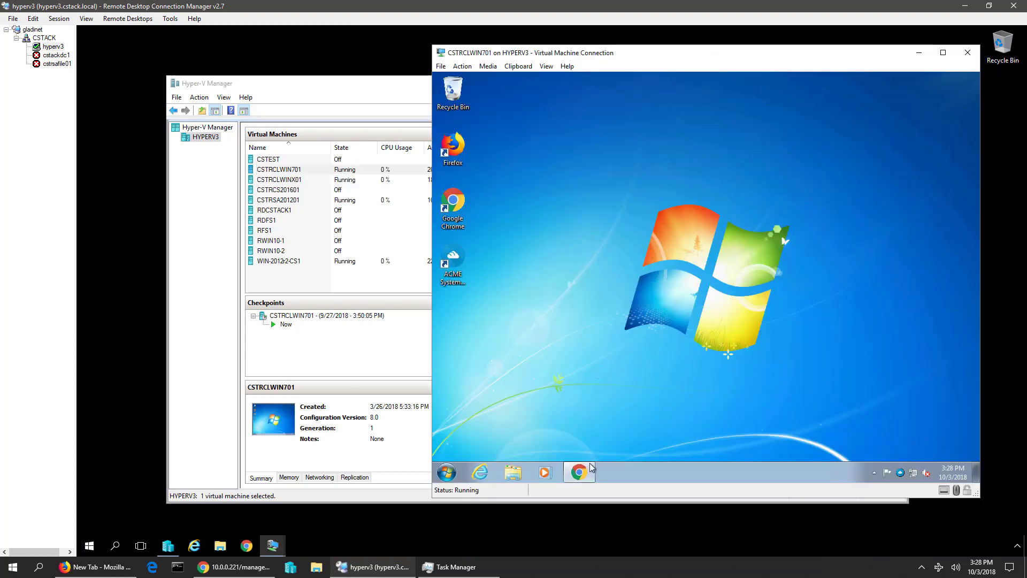
left_click_drag(681, 51, 620, 48)
left_click(361, 83)
left_click(848, 83)
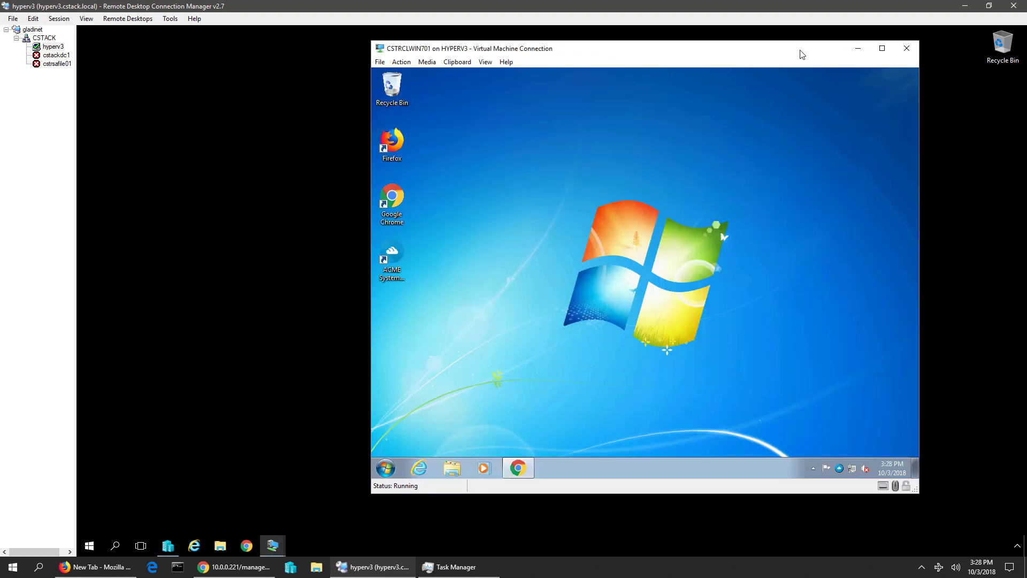
left_click_drag(800, 50, 742, 67)
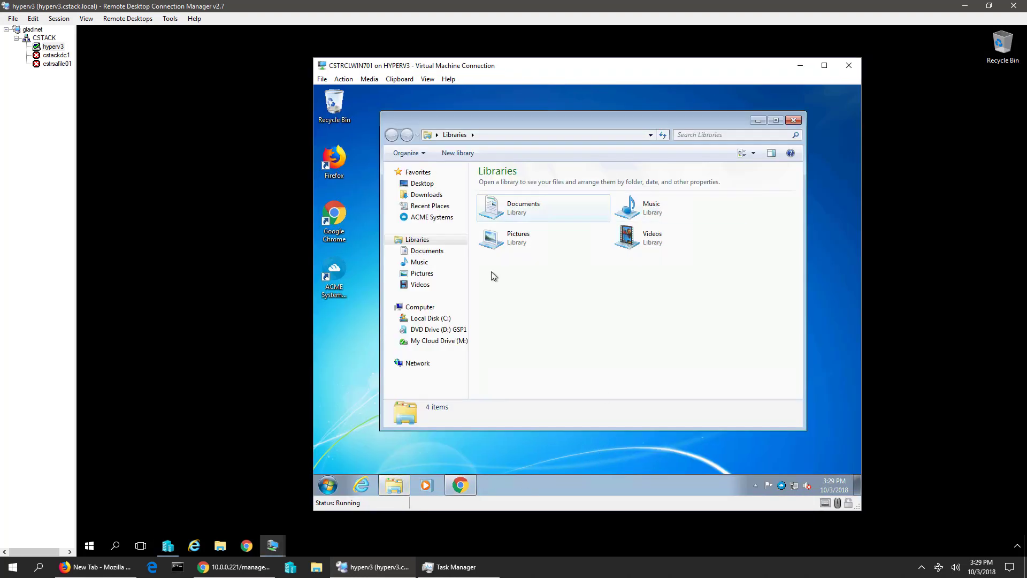
Browse My Cloud Drive (M:) to the "User 2 Manager 2 Desktop (CSTRCLWINX01)" folder and try to open TeamShareSA.zip.
left_click(453, 344)
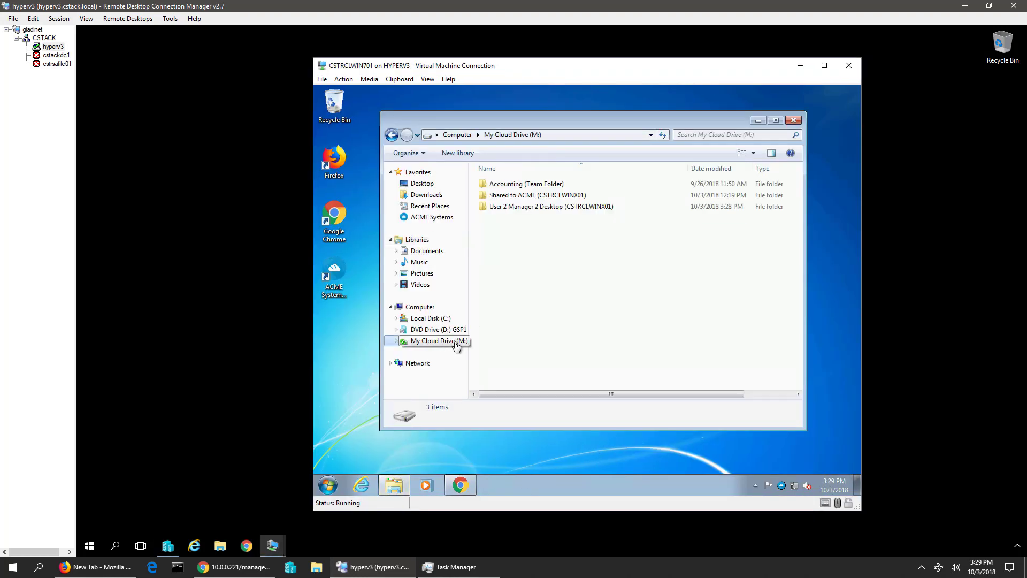
double_click(528, 207)
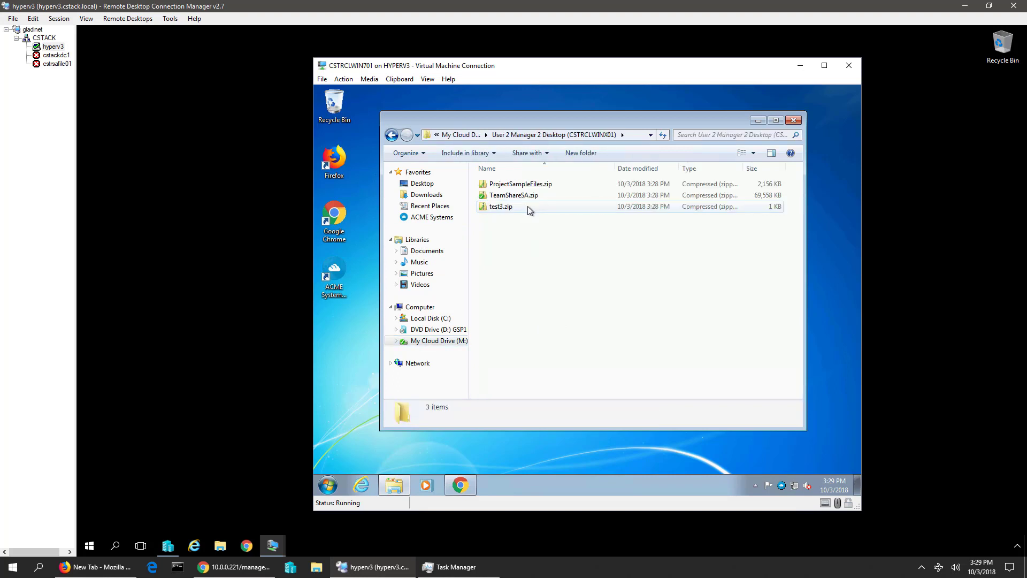
double_click(513, 196)
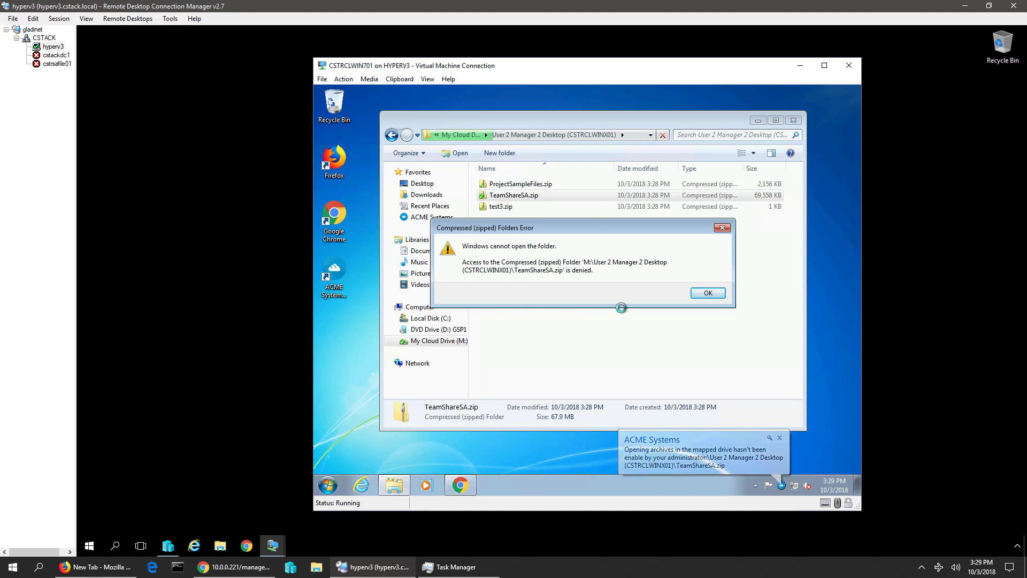
left_click(708, 293)
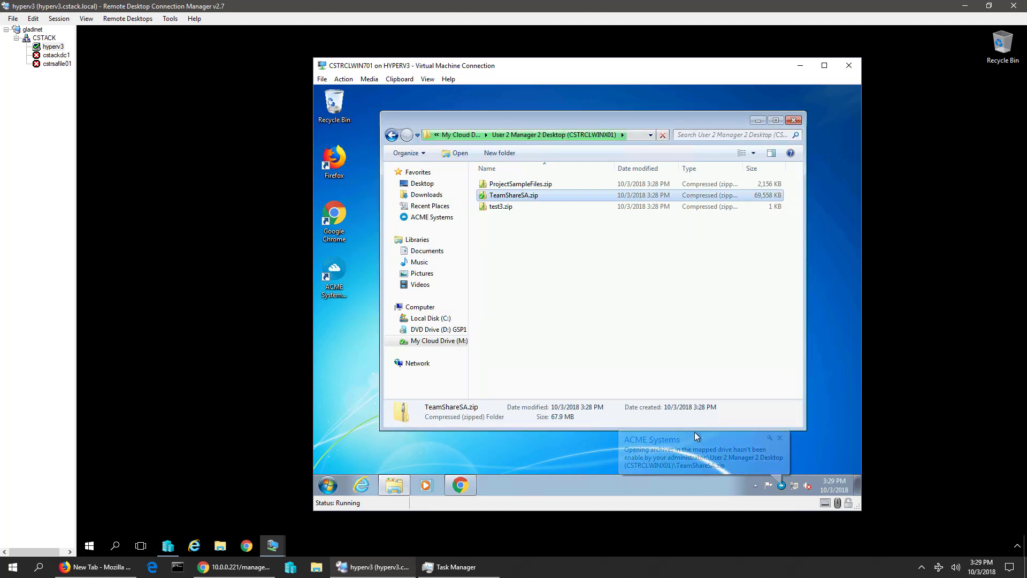
left_click(779, 437)
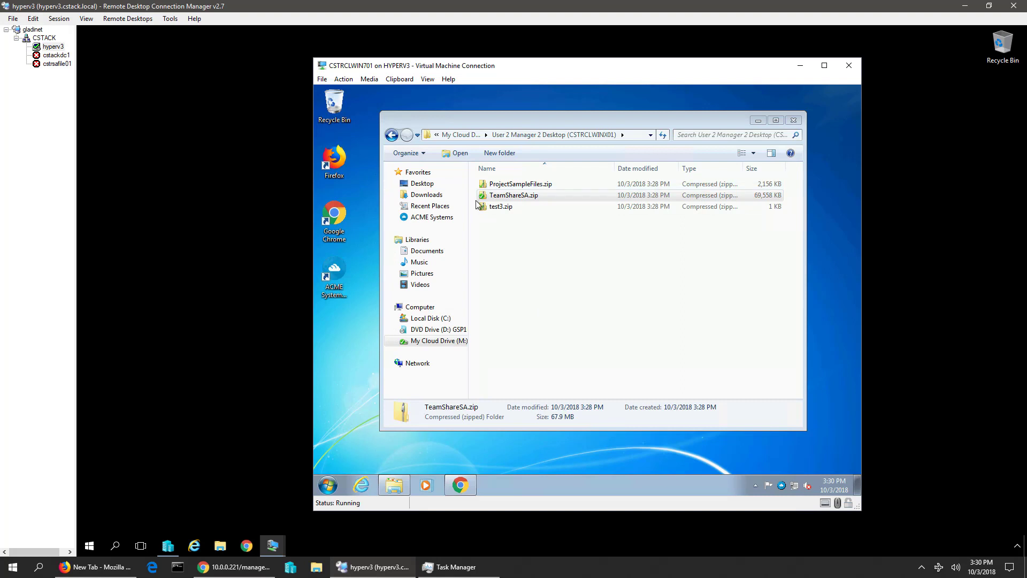
Try to open ProjectSampleFiles.zip and test3.zip in place from the attached desktop folder.
left_click(512, 186)
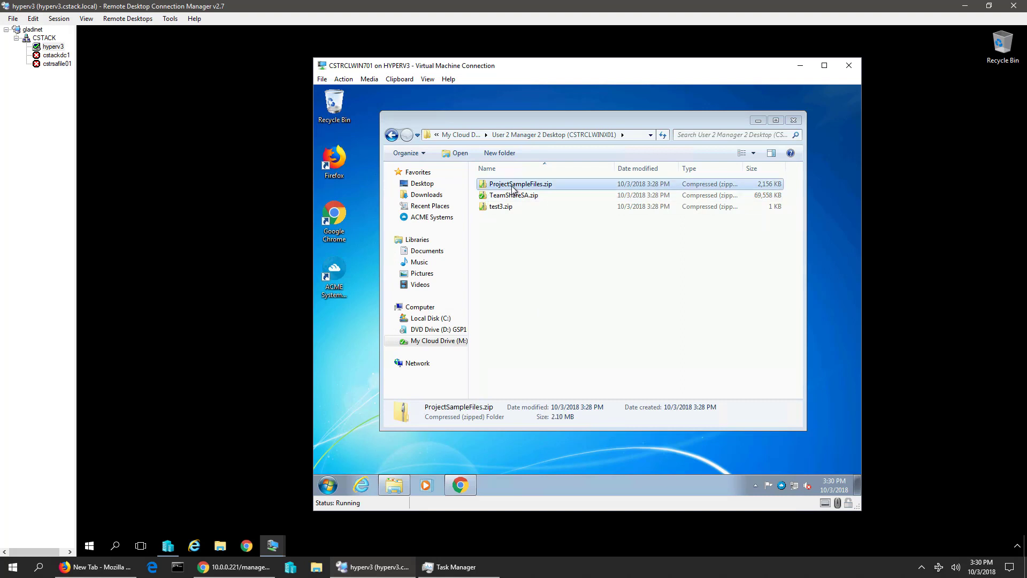
double_click(512, 186)
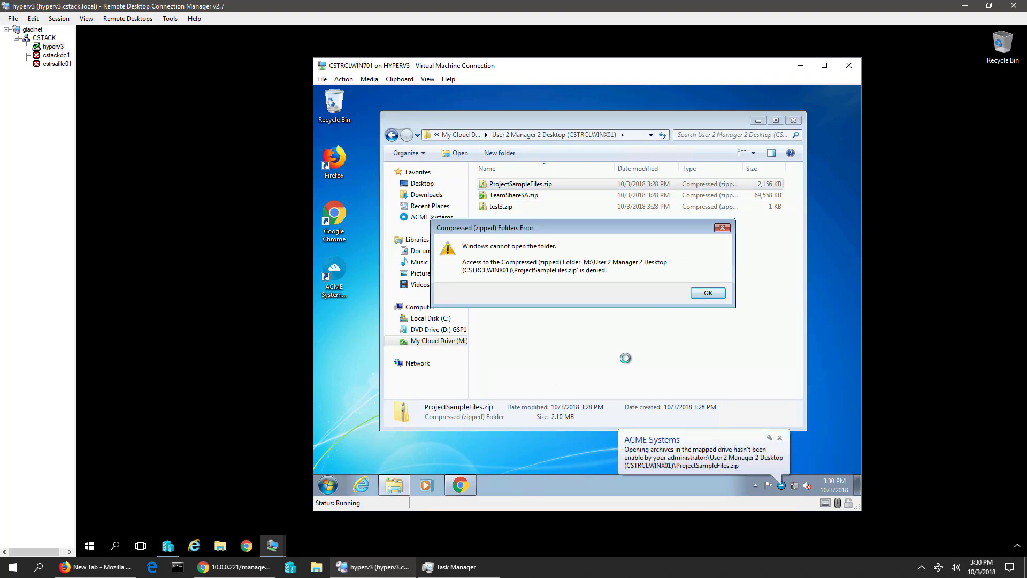
left_click(708, 293)
double_click(500, 206)
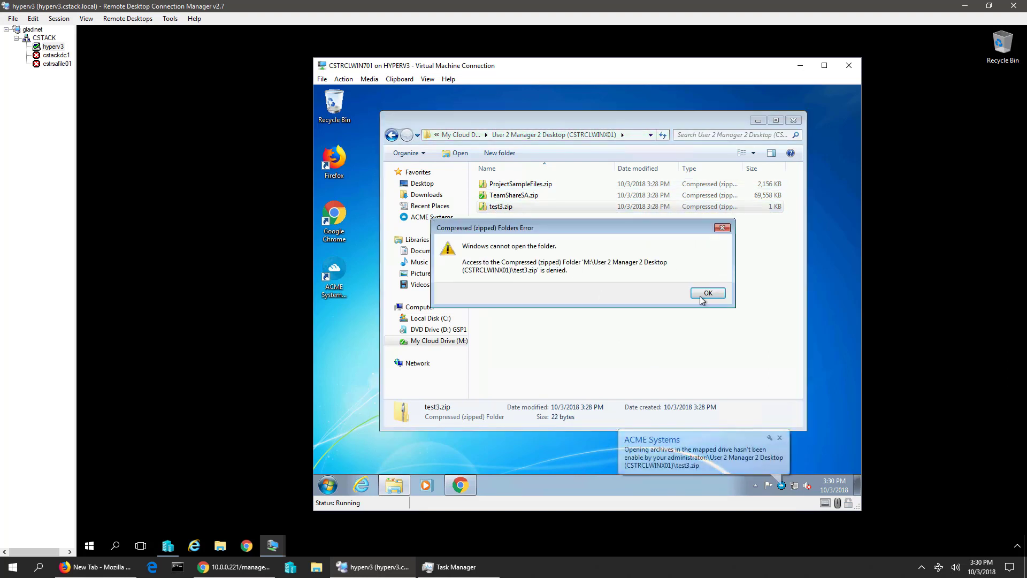
left_click(702, 298)
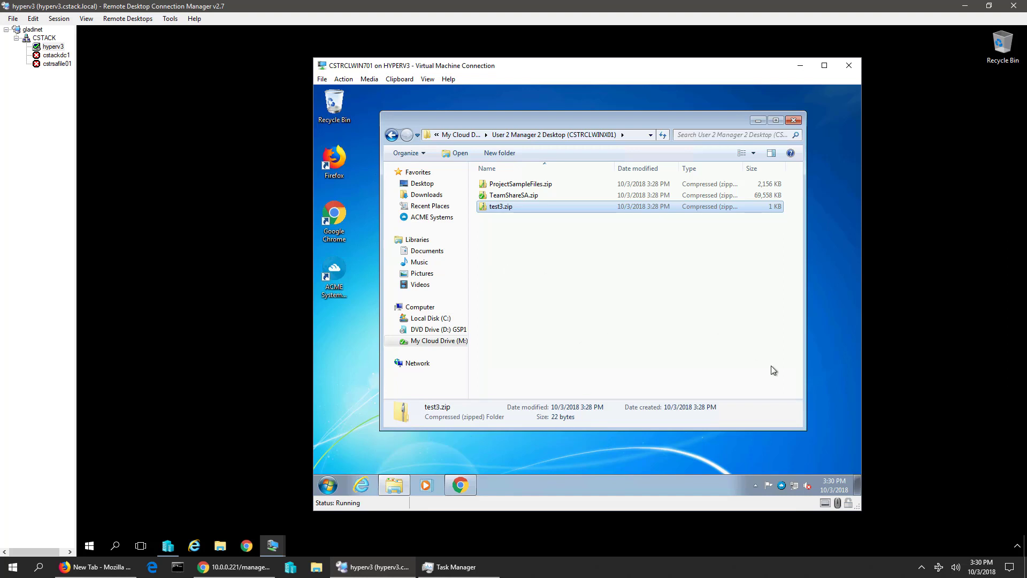
Open the ACME Systems client's Management Console on CSTRCLWIN701 and look over its device information.
left_click(782, 485)
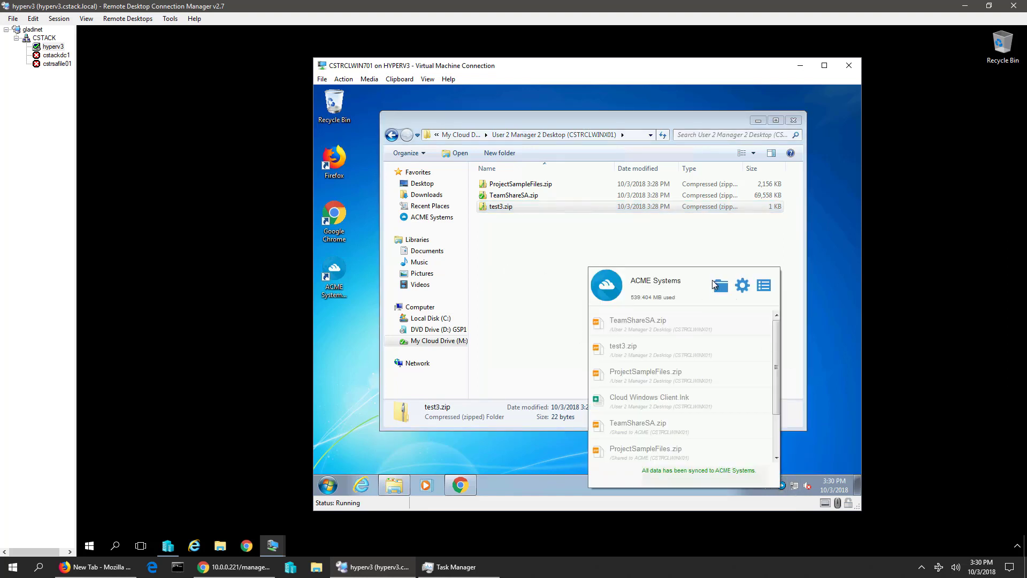
left_click(764, 288)
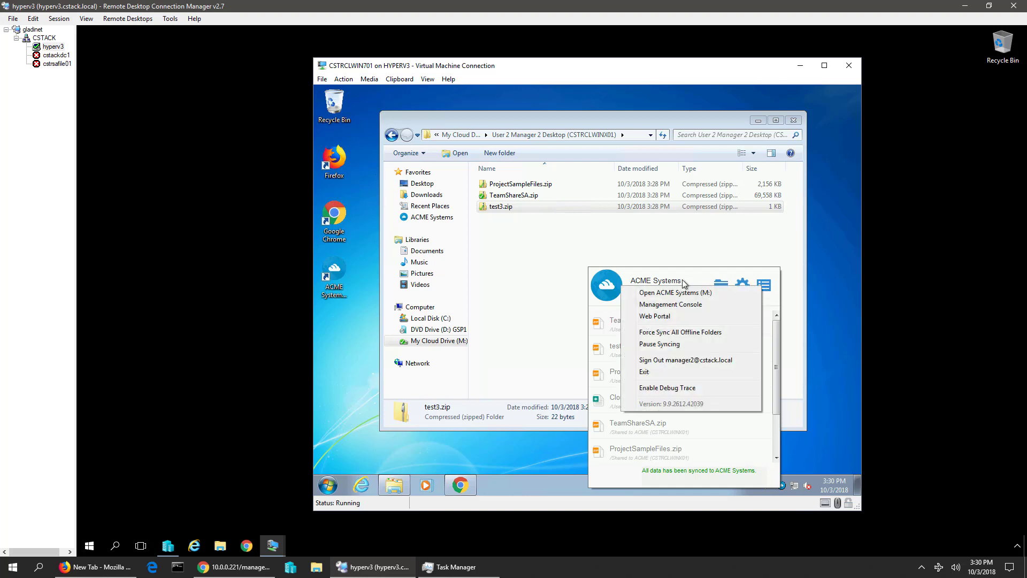
left_click(675, 306)
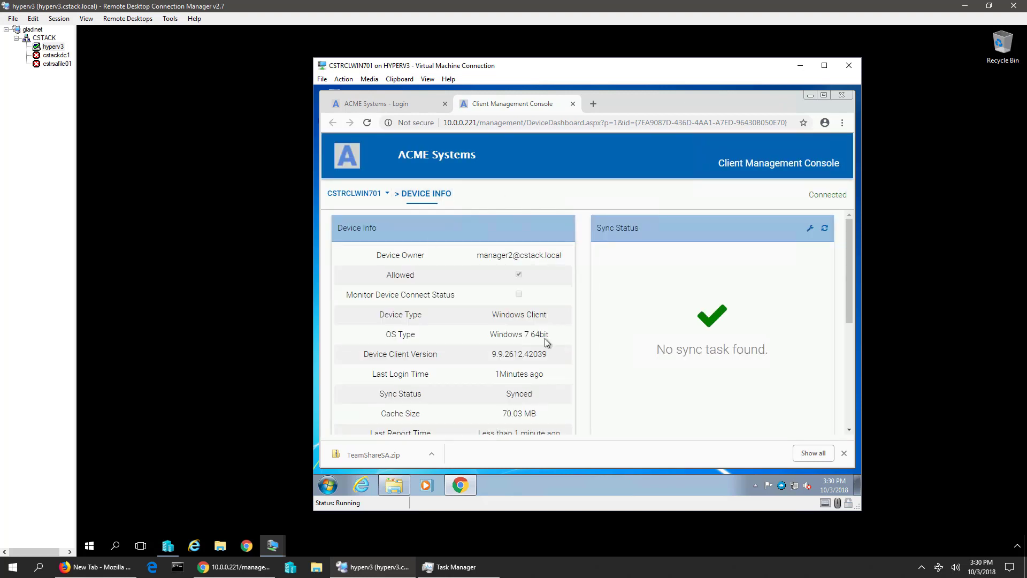
scroll(545, 338, "down", 3)
scroll(545, 338, "up", 3)
Examine the device's Mapped Drive Control settings for opening zip files in place and their size limit, and close the console.
left_click(387, 196)
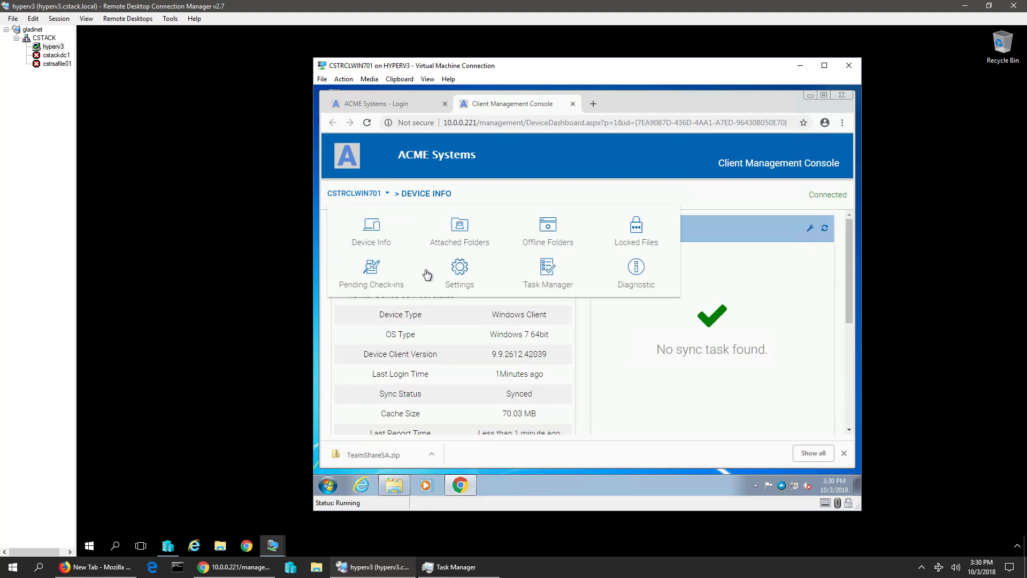
left_click(458, 270)
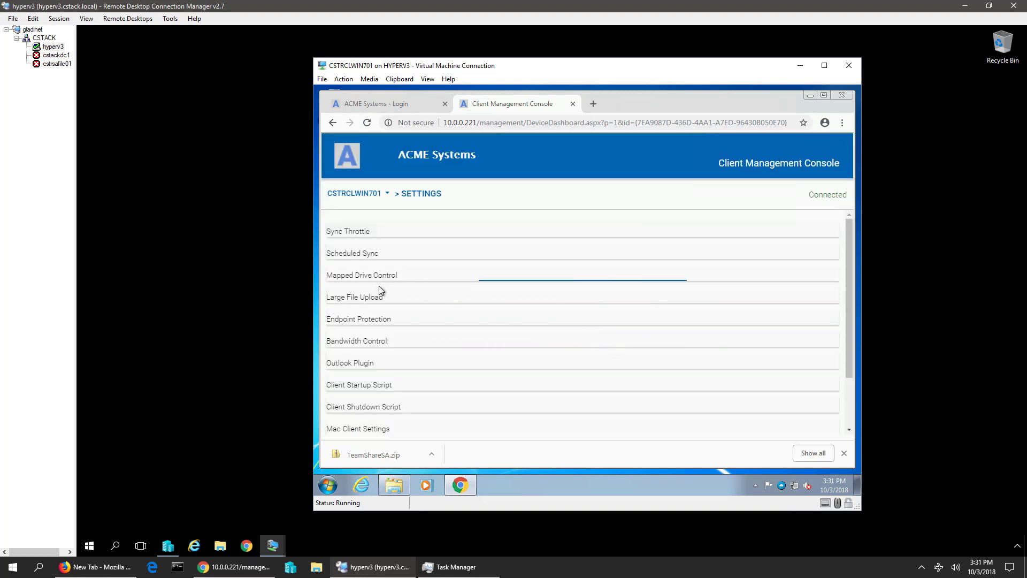
left_click(360, 275)
scroll(636, 333, "down", 7)
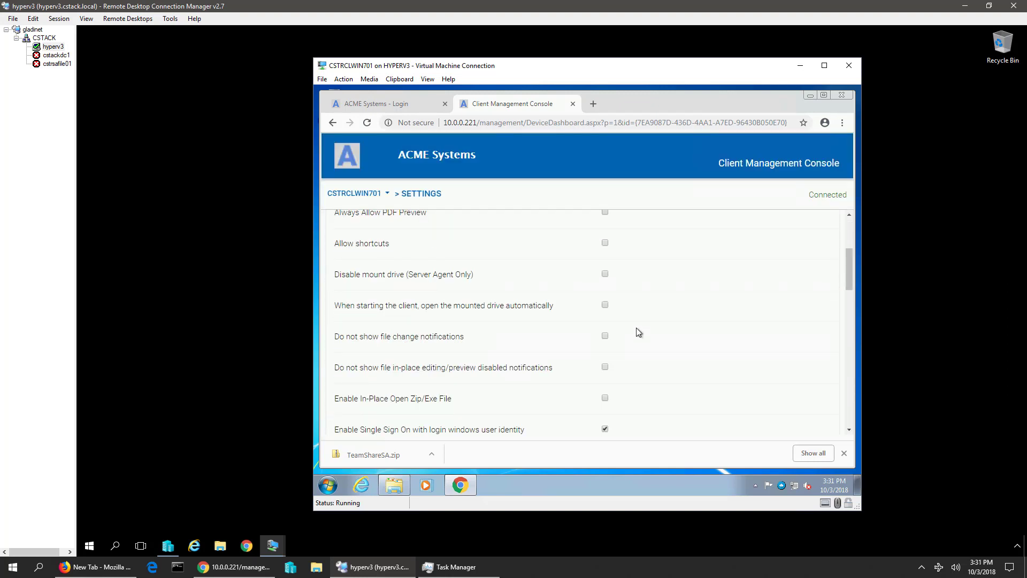
left_click(704, 335)
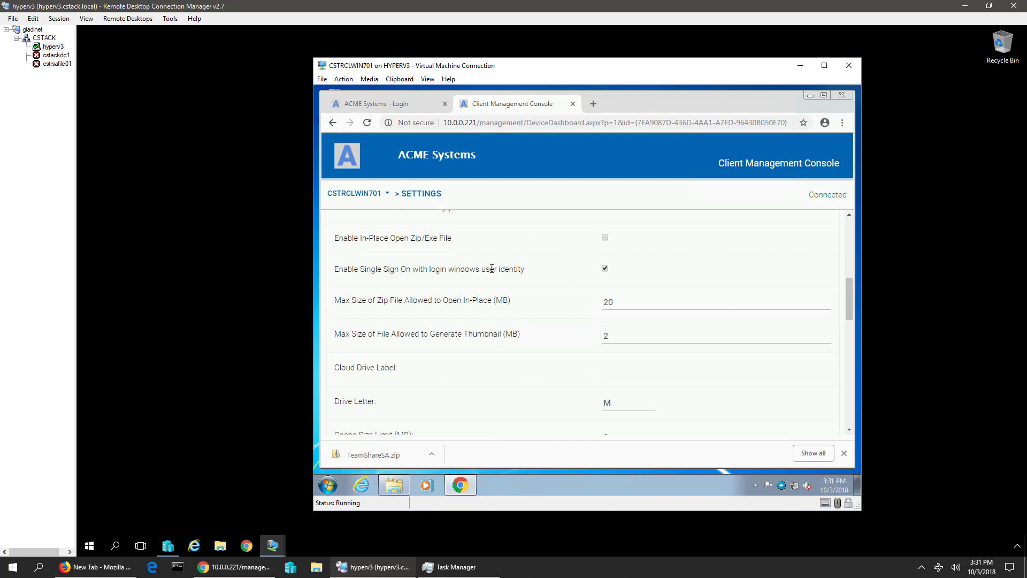
scroll(439, 280, "up", 1)
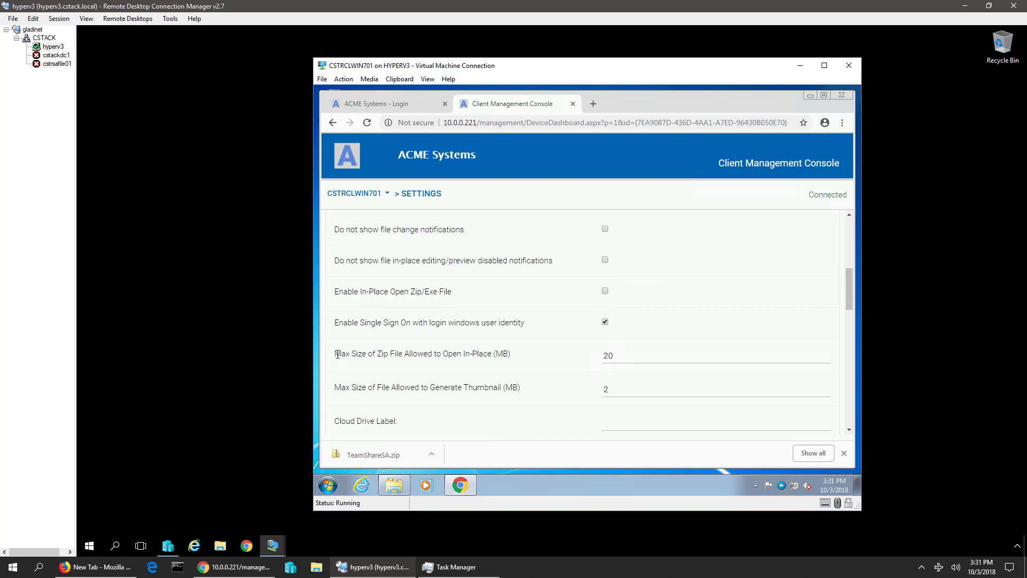
left_click(609, 359)
scroll(694, 287, "up", 5)
scroll(702, 288, "down", 7)
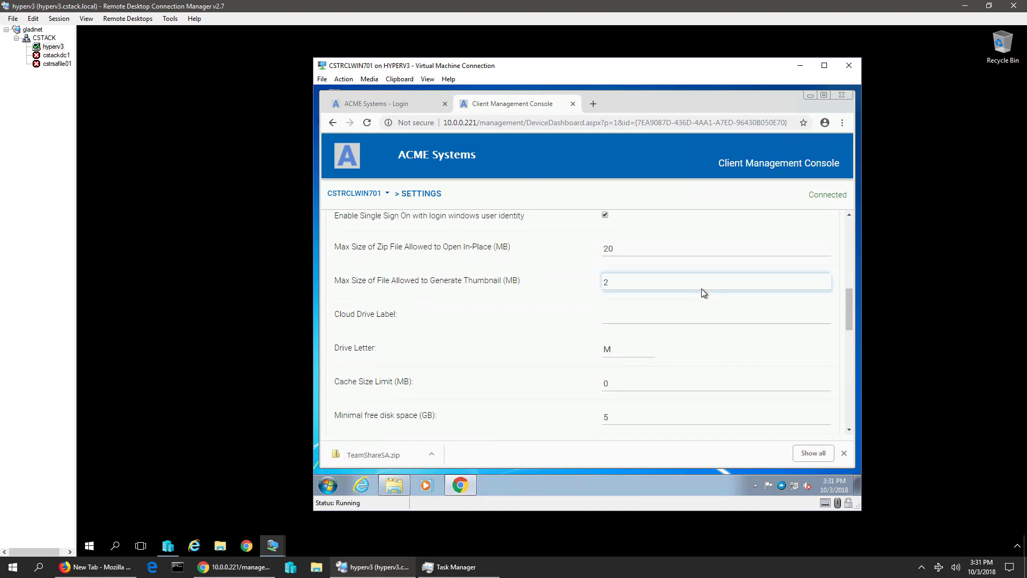
scroll(701, 288, "up", 4)
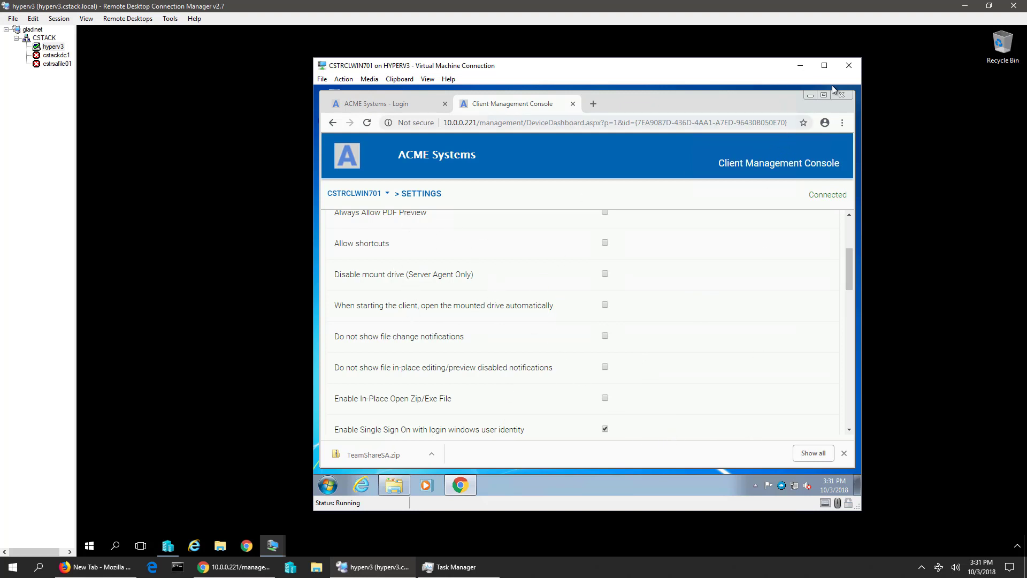
left_click(843, 93)
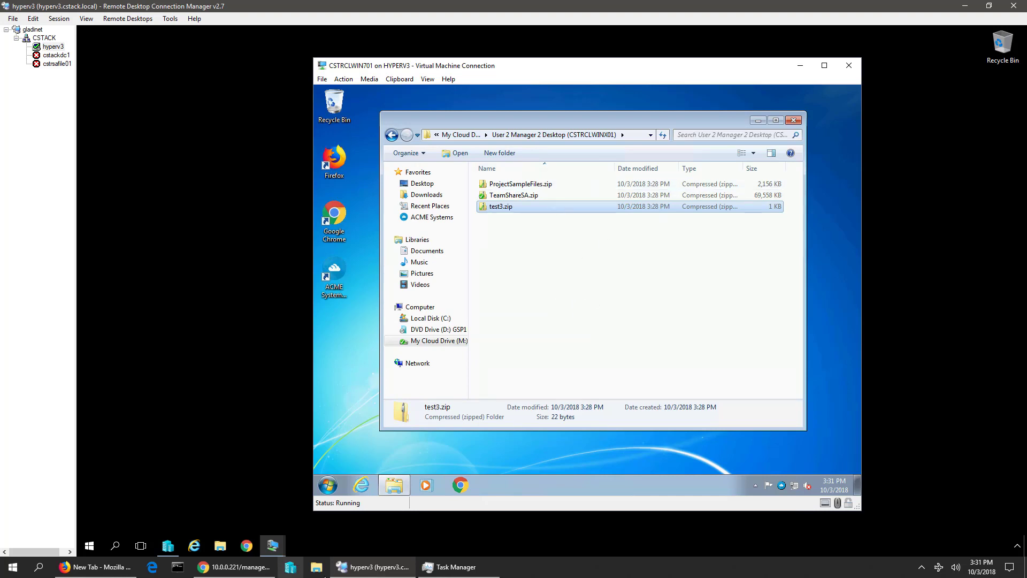
Switch to the management dashboard in the local Chrome and show the ACME tenant's Mapped Drive Control options in the group policy's Client Setting Manager.
left_click(236, 567)
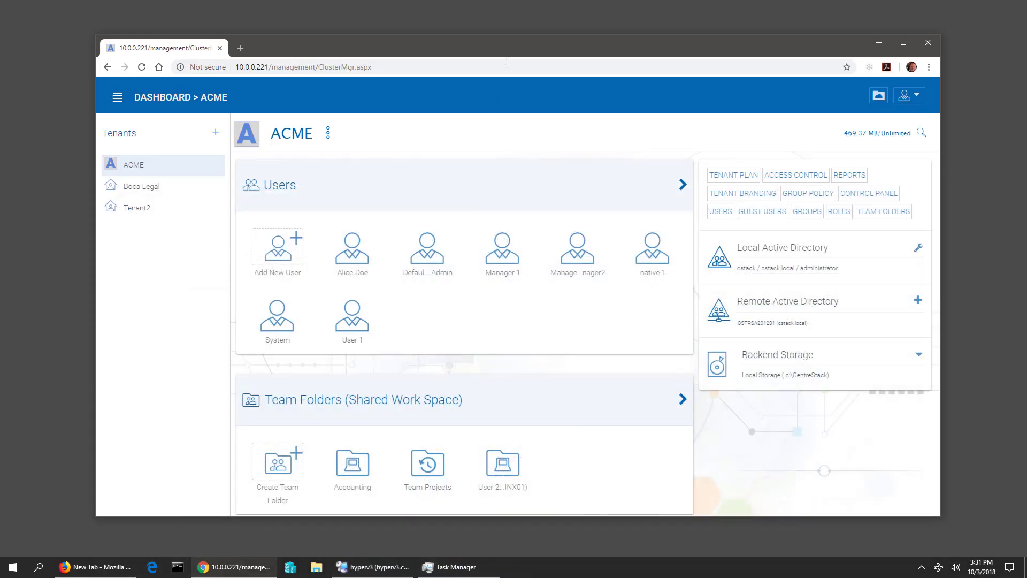
left_click_drag(510, 47, 512, 14)
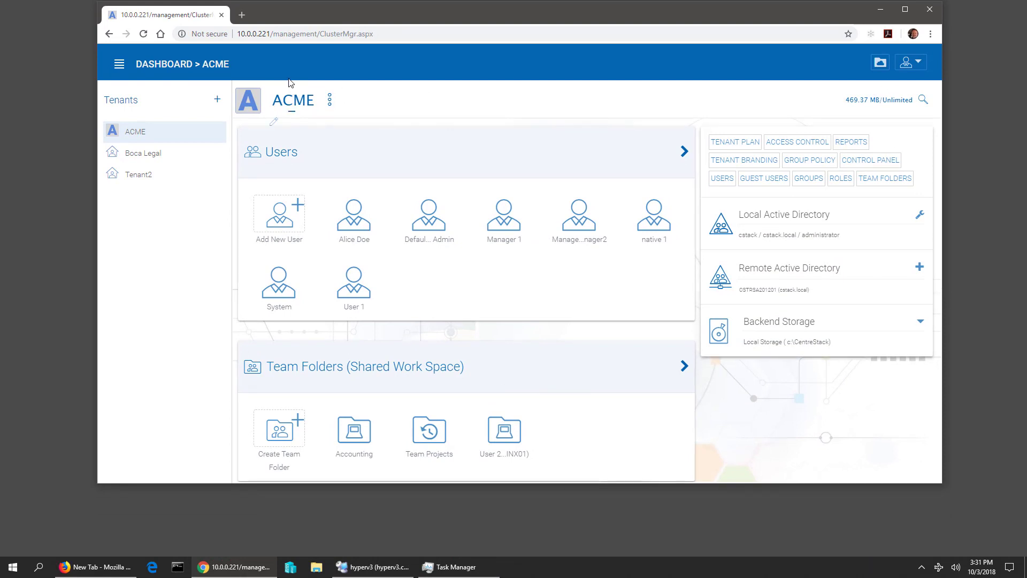
left_click(910, 63)
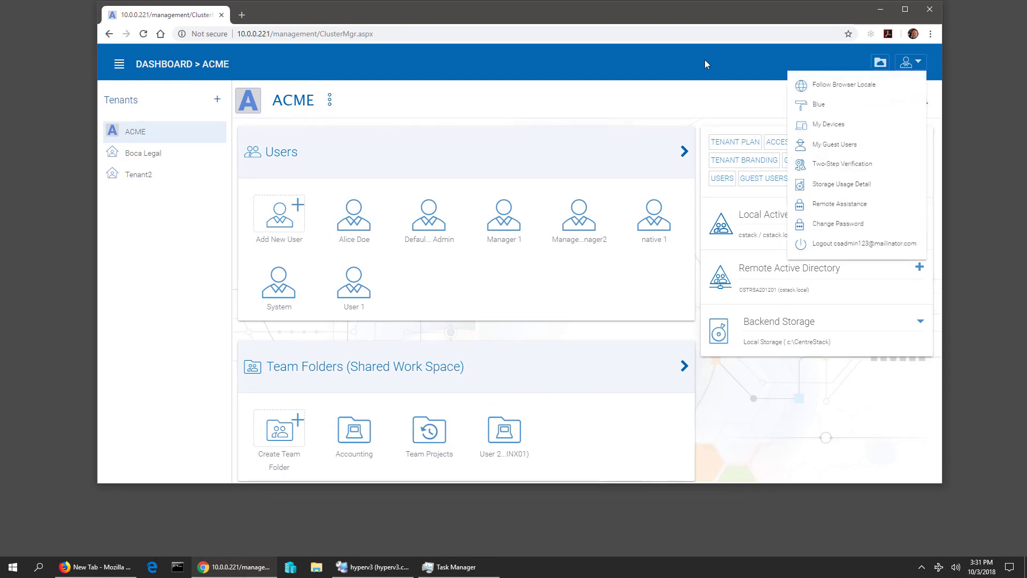
left_click(663, 51)
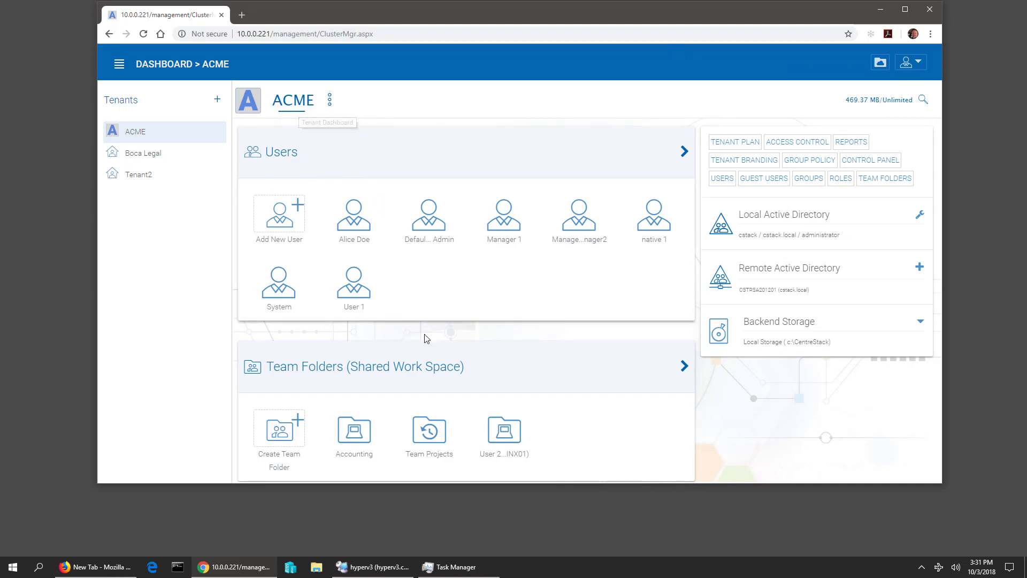
left_click(811, 161)
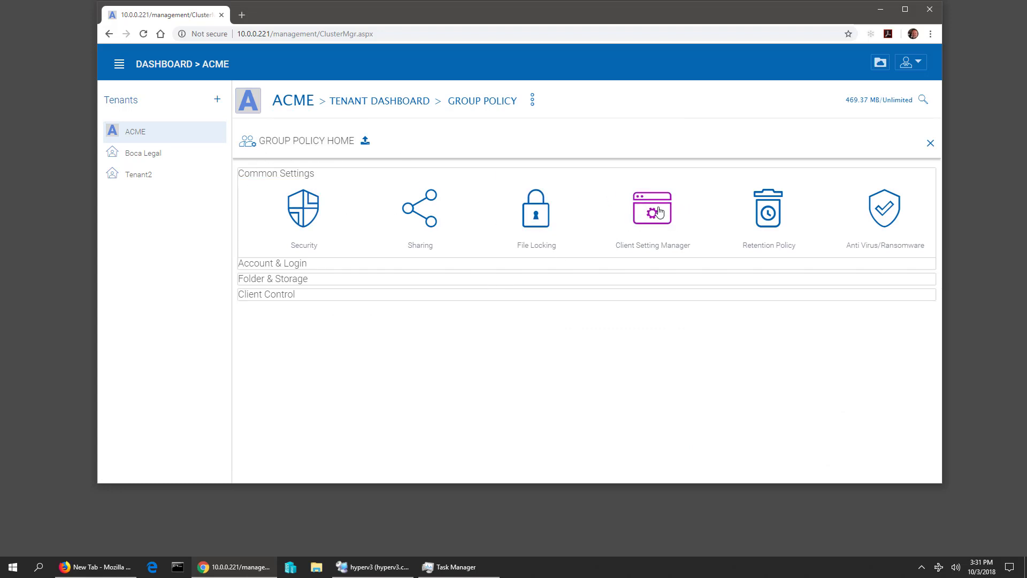
left_click(663, 206)
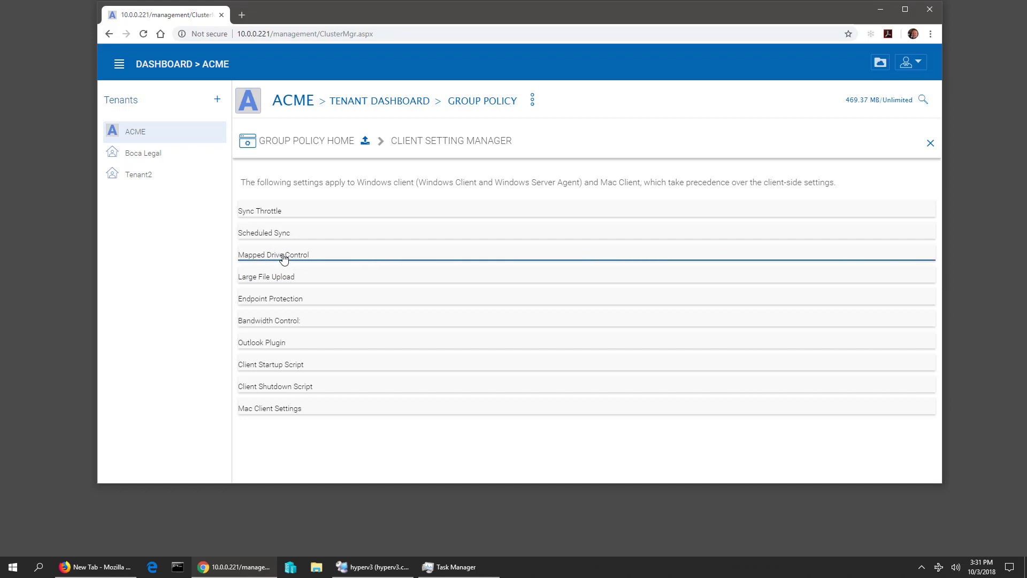
left_click(280, 256)
scroll(609, 370, "down", 1)
scroll(609, 371, "down", 3)
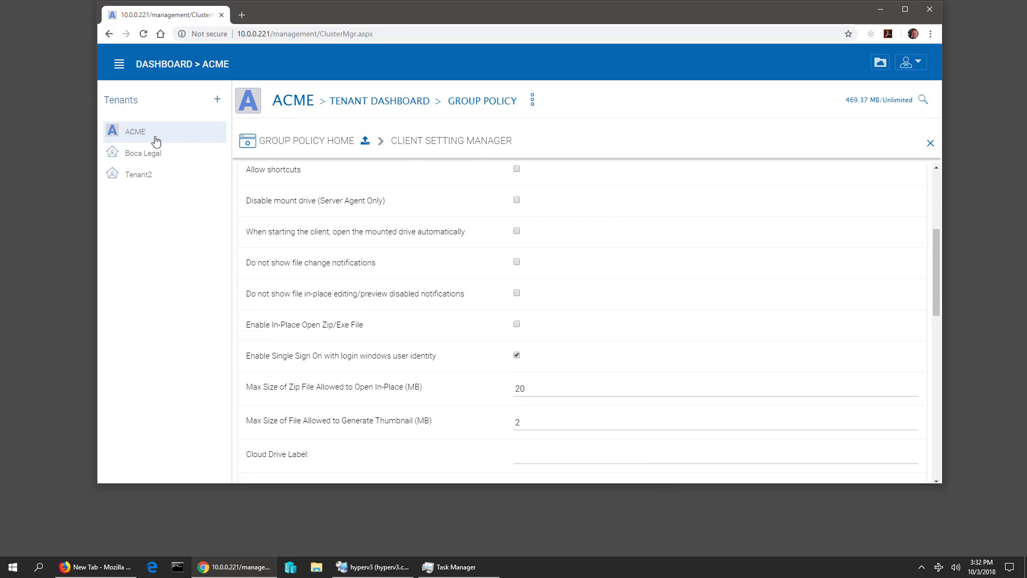
Return to the main dashboard and show the Mapped Drive Control options in the default group policy's Client Setting Manager.
left_click(163, 65)
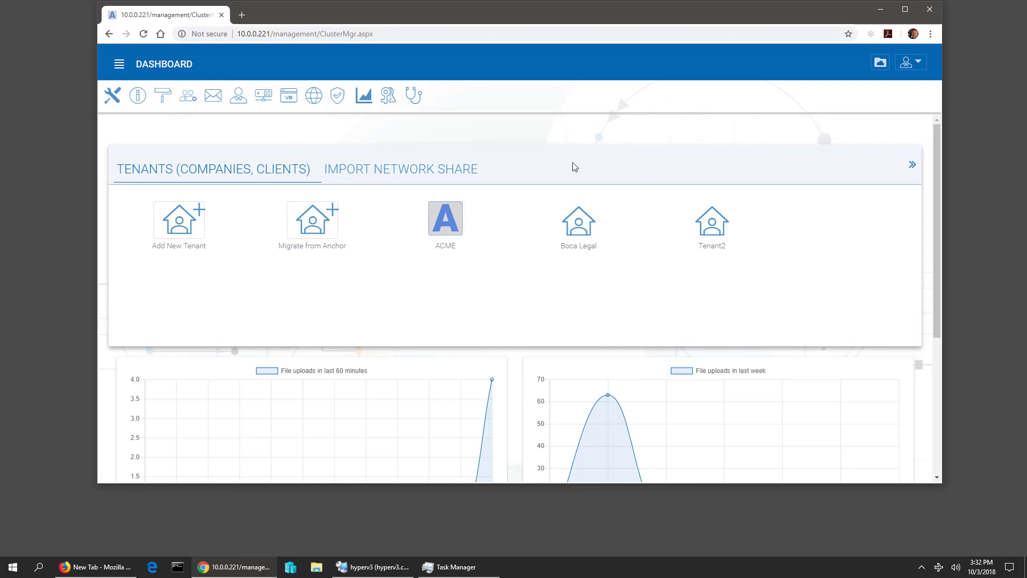
left_click(188, 102)
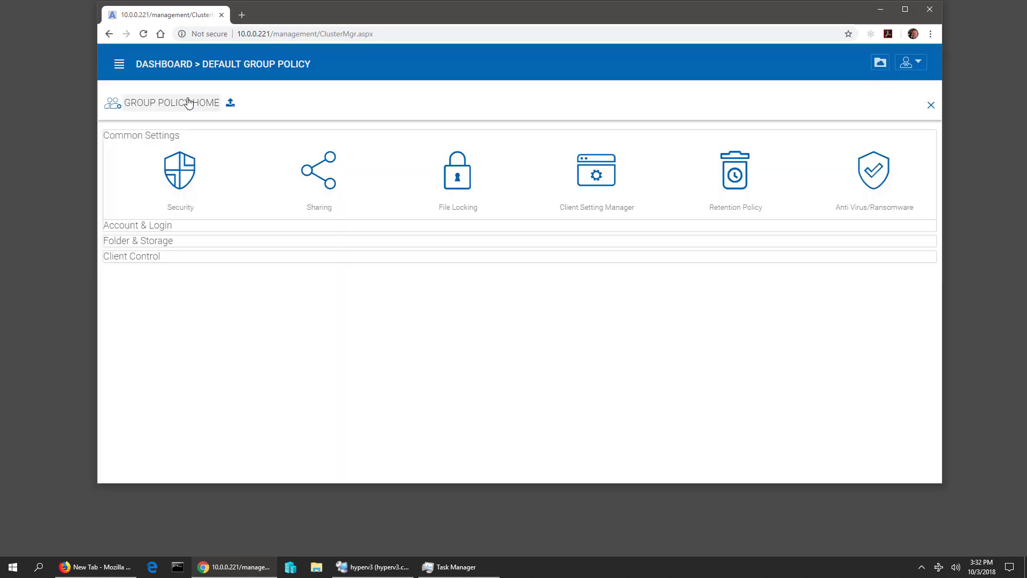
left_click(603, 180)
left_click(204, 215)
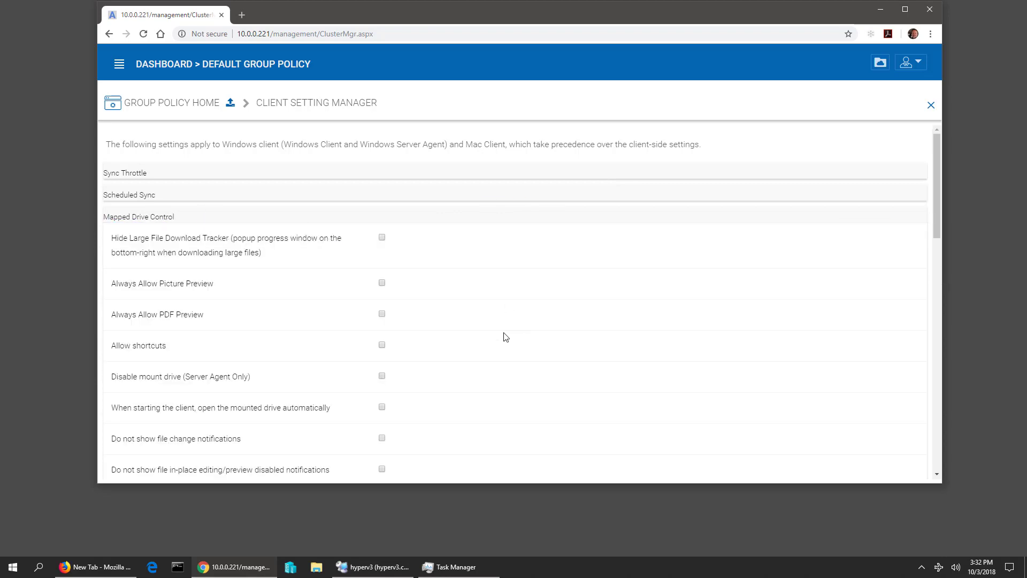
Enable In-Place Open Zip/Exe File in the default group policy's Mapped Drive Control settings and save the policy.
scroll(506, 337, "down", 6)
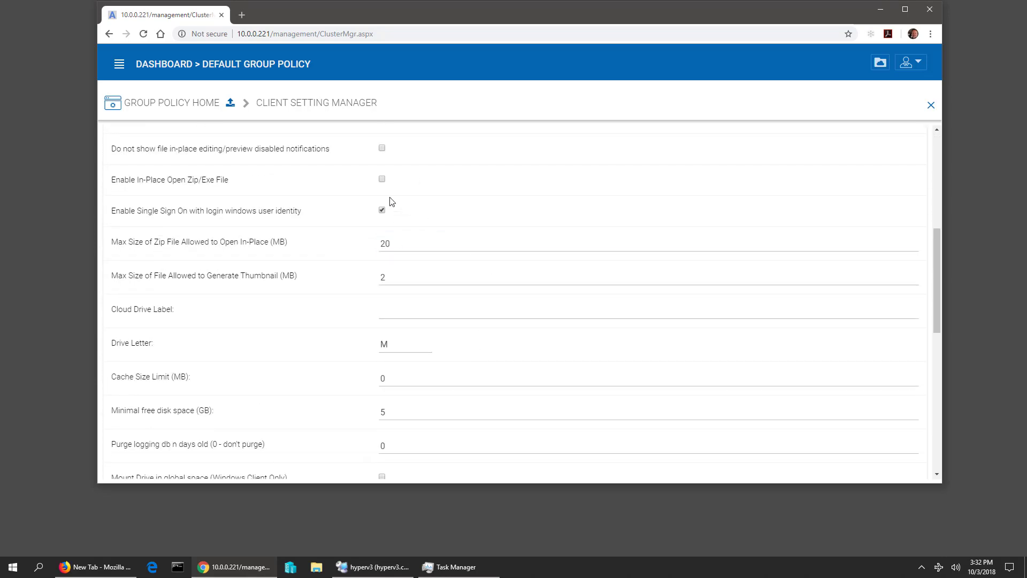
left_click(382, 180)
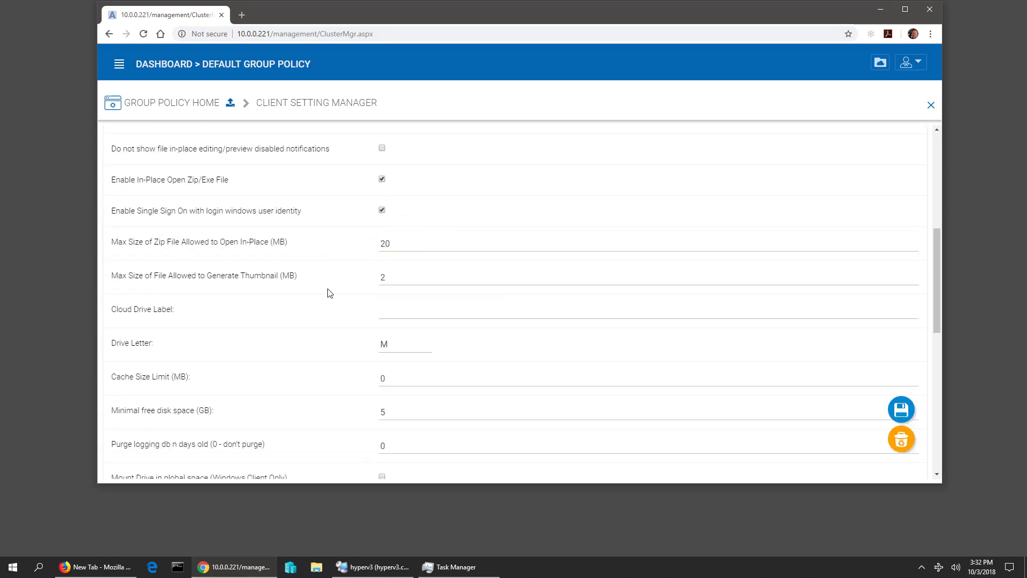
left_click(393, 243)
left_click_drag(396, 242, 360, 248)
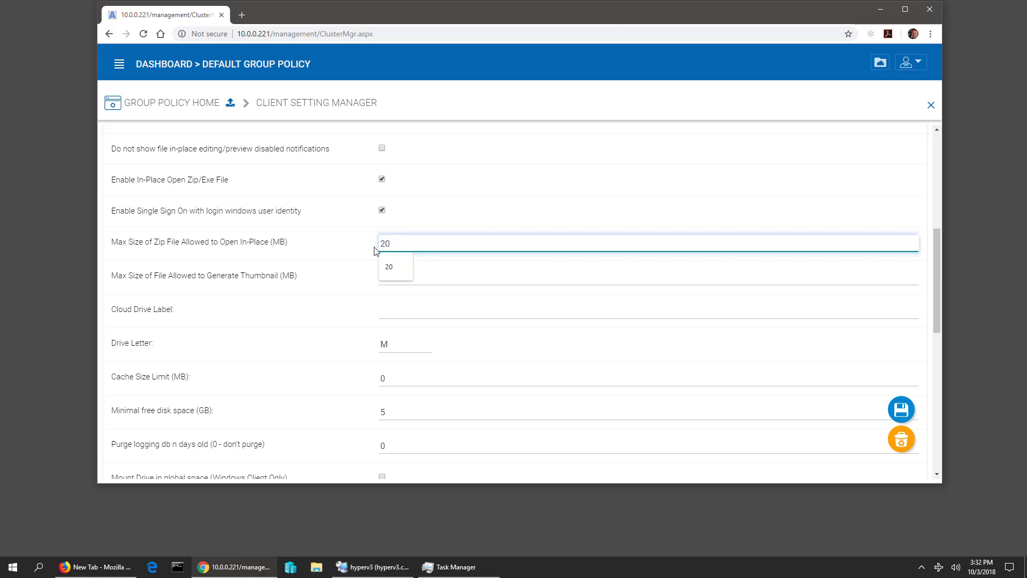
key("Down")
left_click(902, 415)
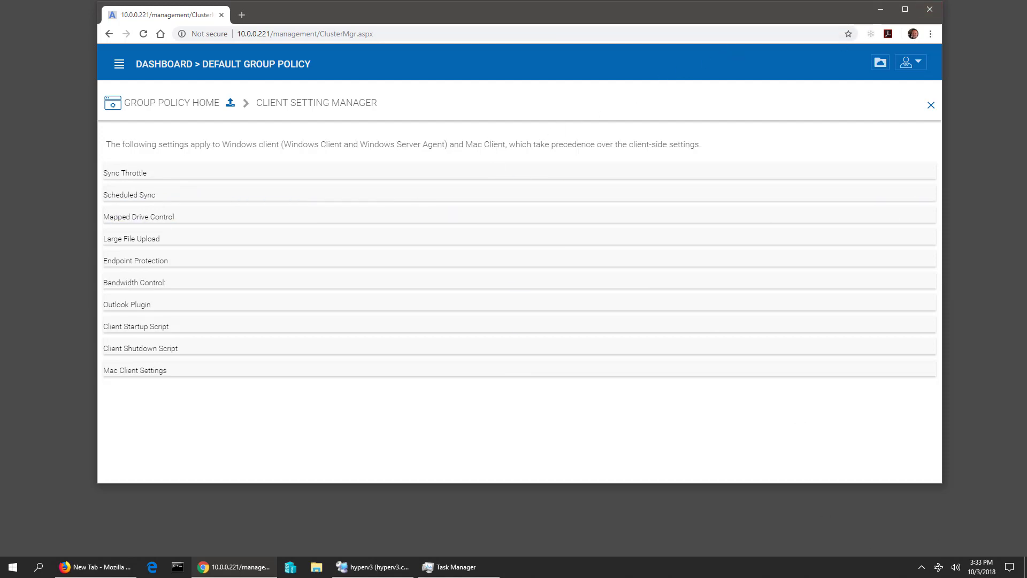
Switch to the remote CSTRCLWIN701 machine, sign out of the ACME Systems client, and refresh the backed-up Desktop folder.
left_click(345, 574)
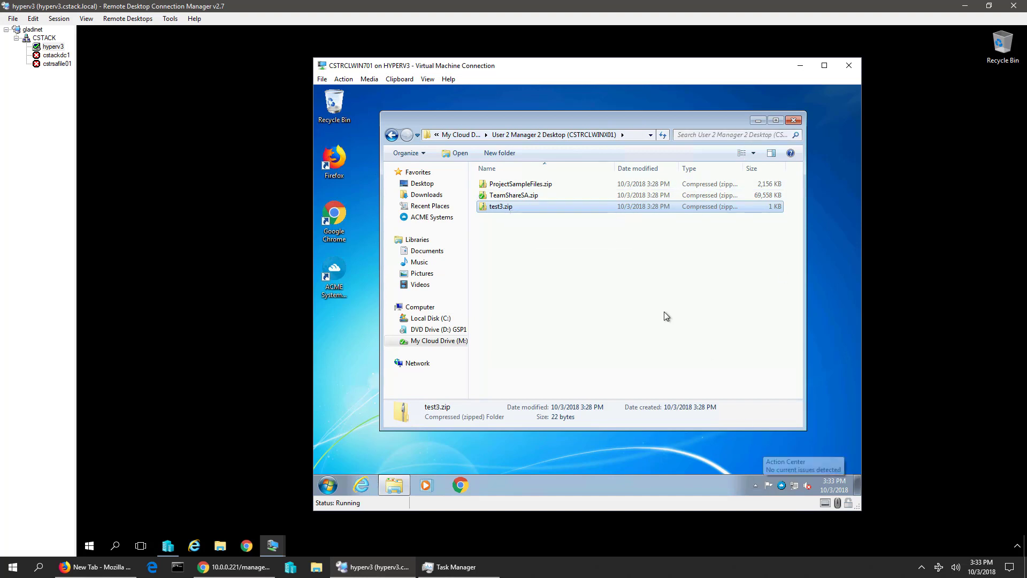
left_click(781, 485)
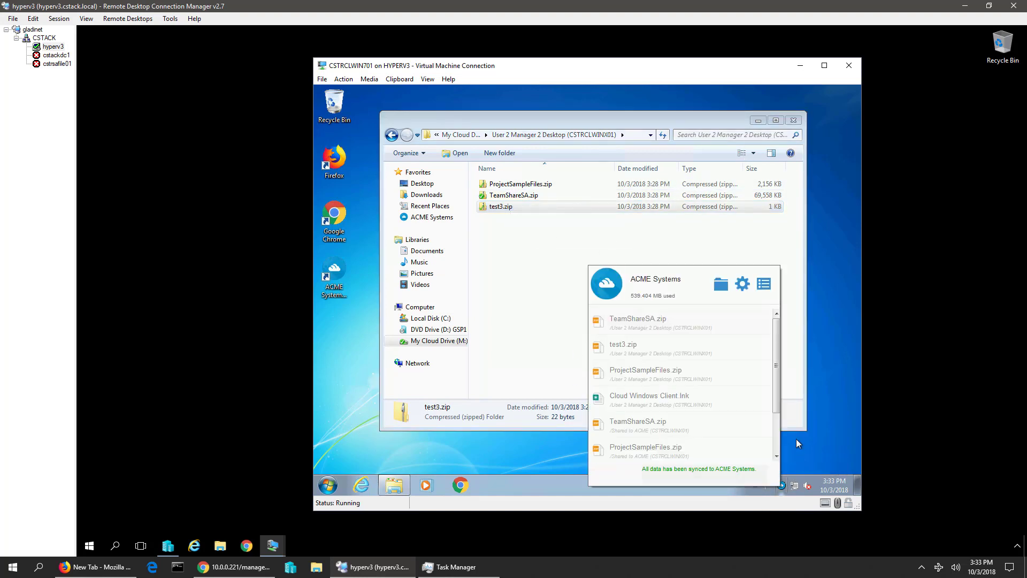
left_click(765, 286)
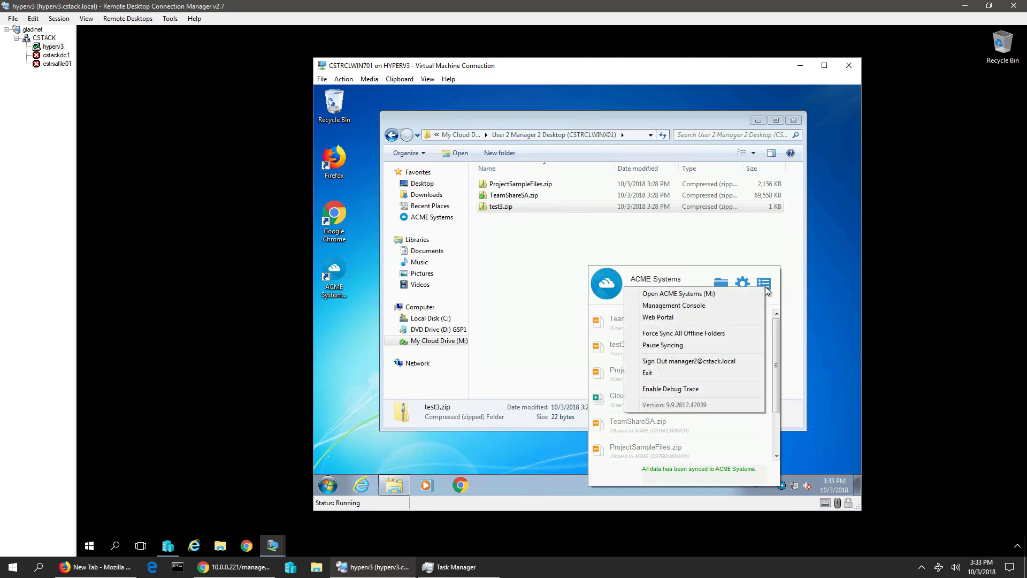
left_click(701, 362)
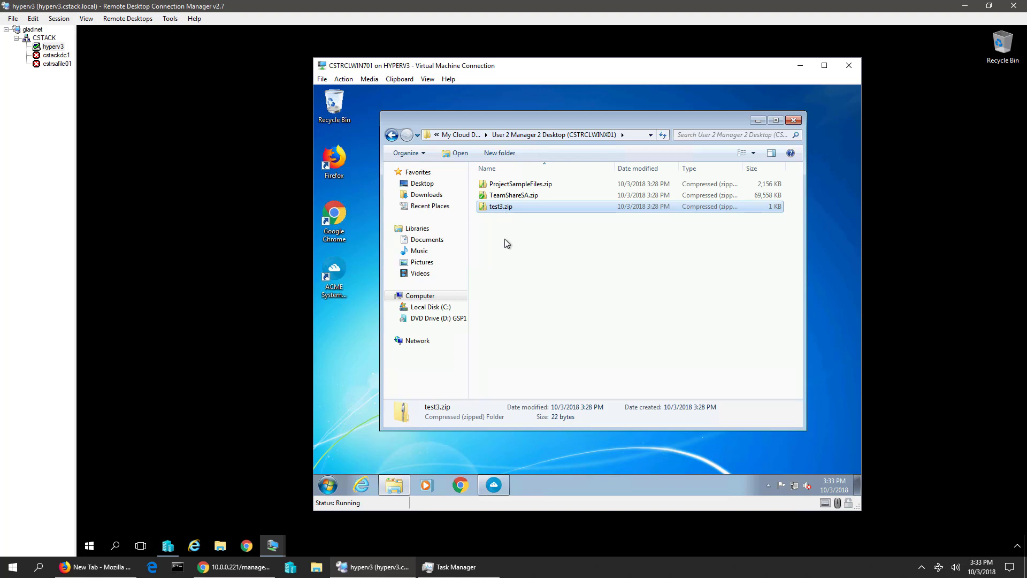
right_click(505, 242)
left_click(511, 280)
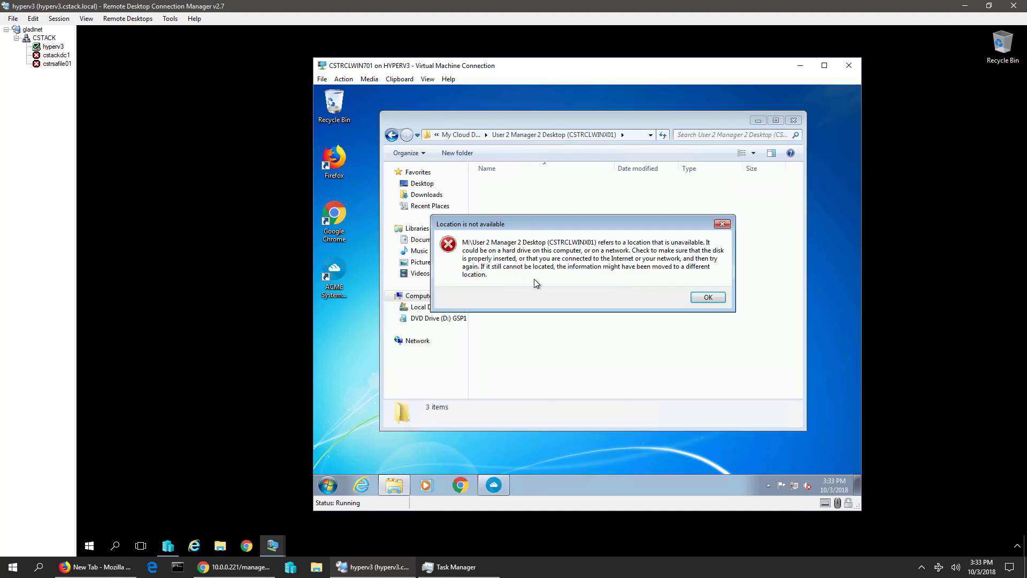
left_click(705, 298)
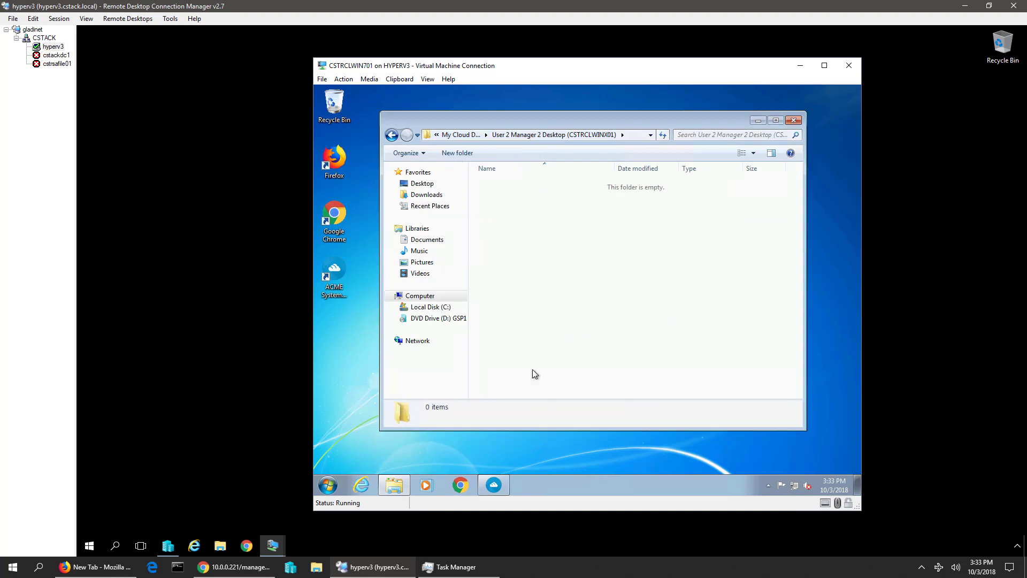
Log back in to the ACME Systems client by entering the account password.
left_click(493, 489)
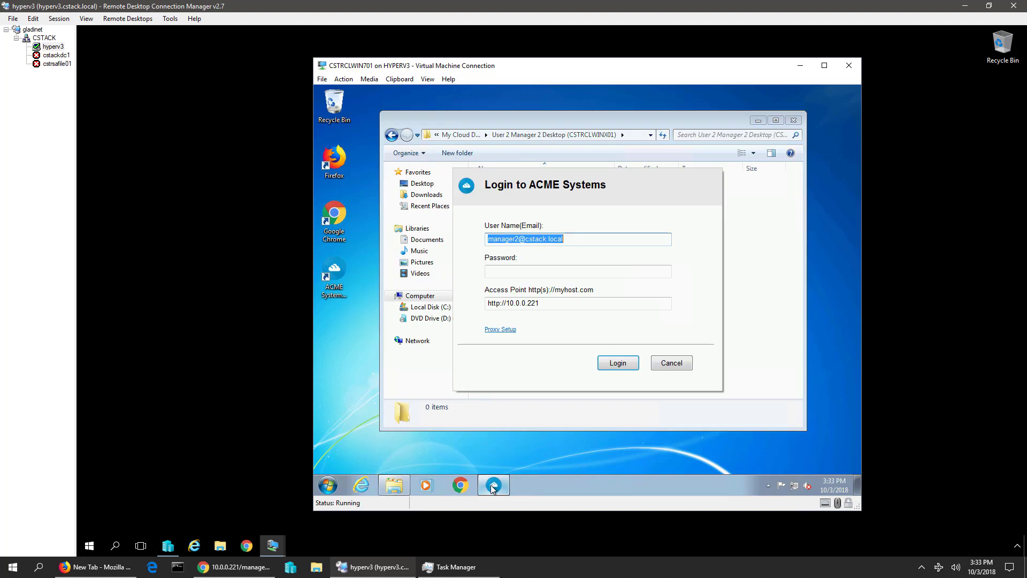
left_click(519, 274)
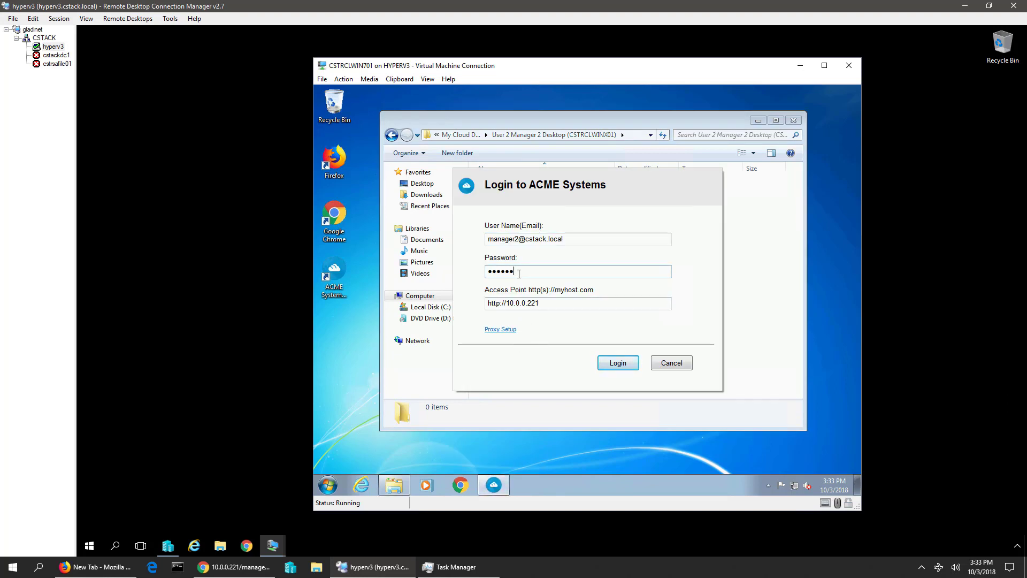
key("Return")
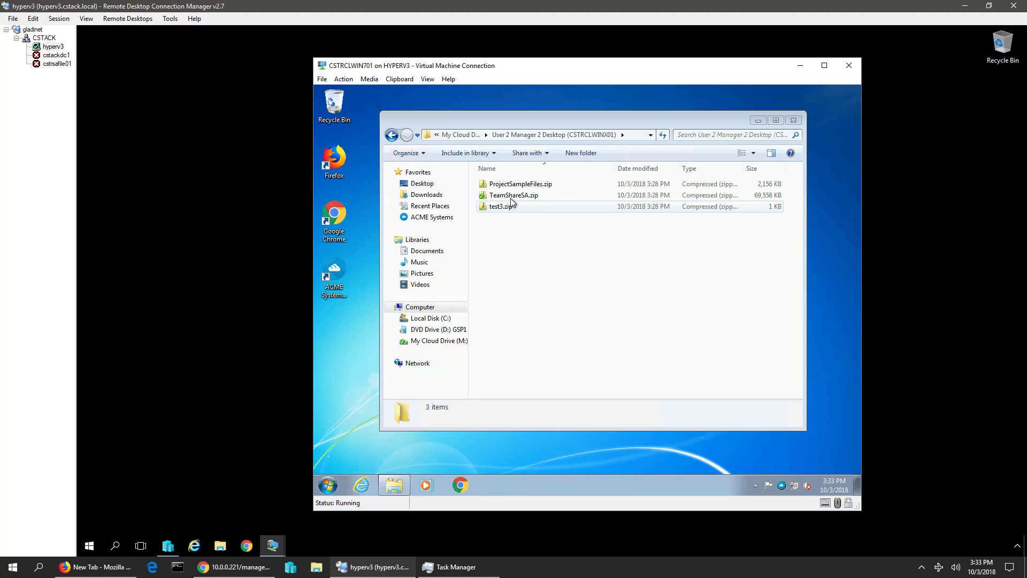
Open ProjectSampleFiles.zip in place, look into its Bldg-FedEx and Bldg-OfficeDepot folders, and return to the backed-up Desktop folder.
double_click(521, 184)
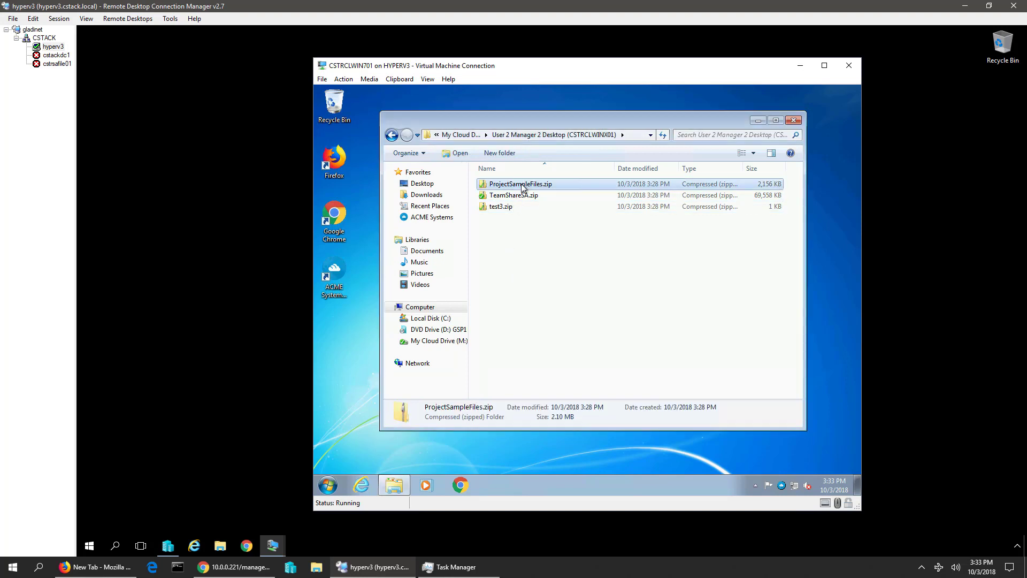
double_click(507, 195)
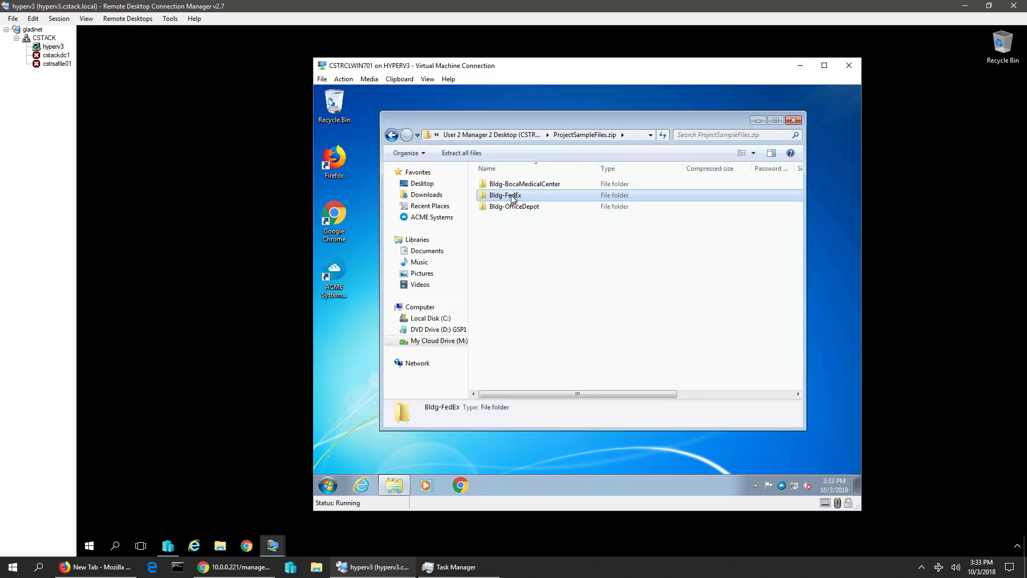
left_click(483, 136)
double_click(524, 208)
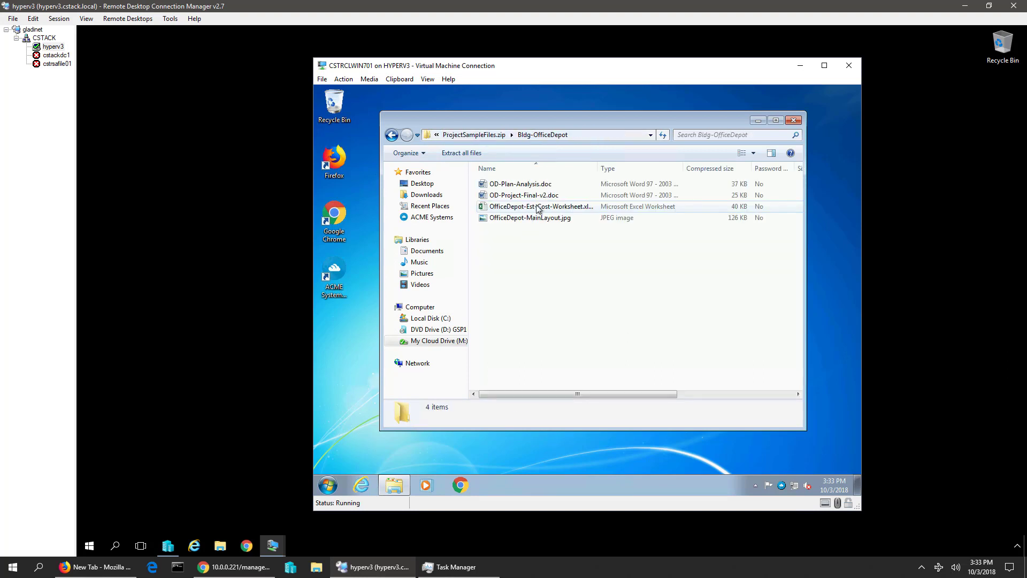
left_click(483, 135)
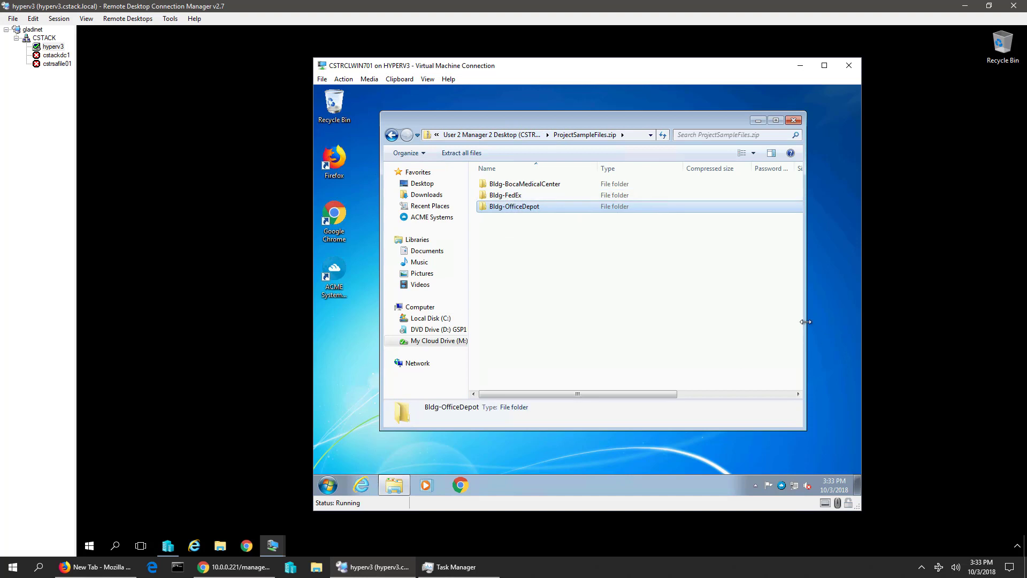
left_click_drag(806, 324, 829, 322)
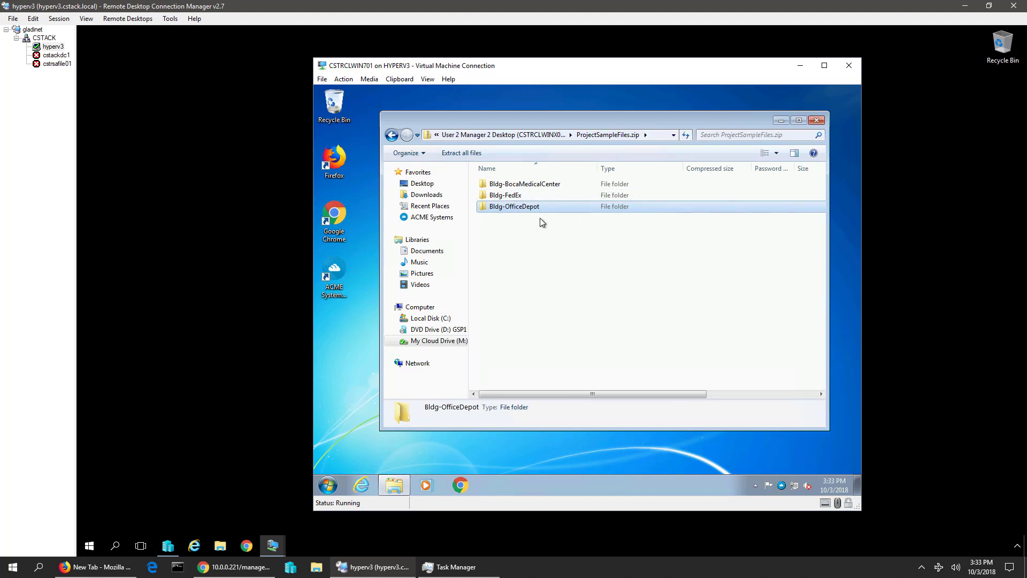
left_click(508, 134)
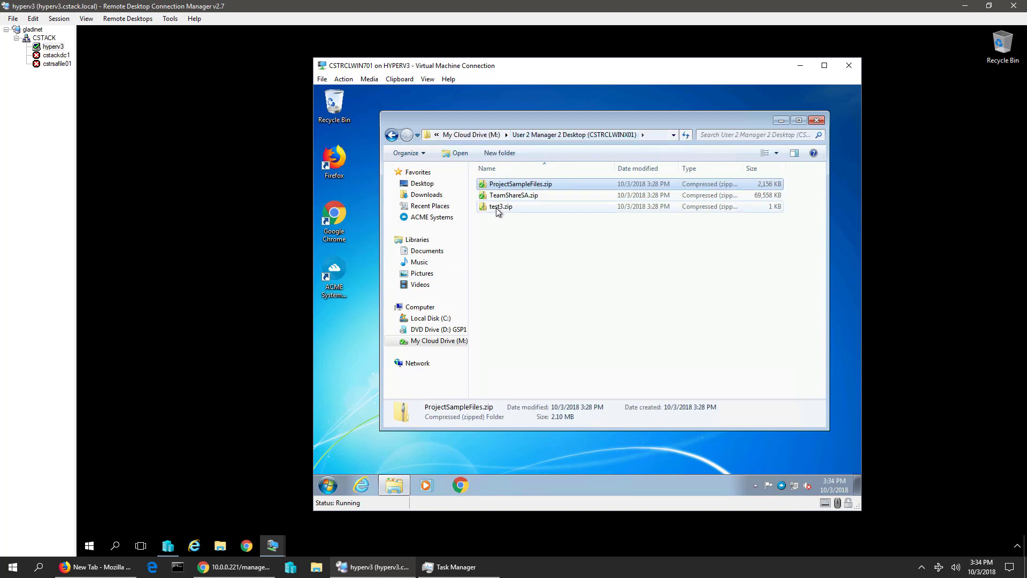
Try to open TeamShareSA.zip in place from the backed-up Desktop folder.
left_click(501, 196)
double_click(497, 199)
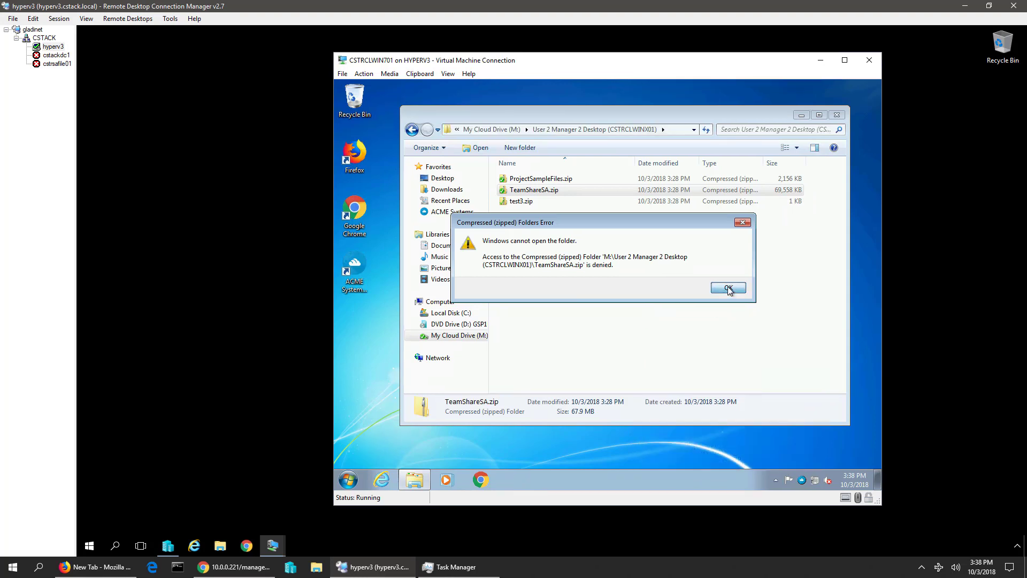
left_click(729, 288)
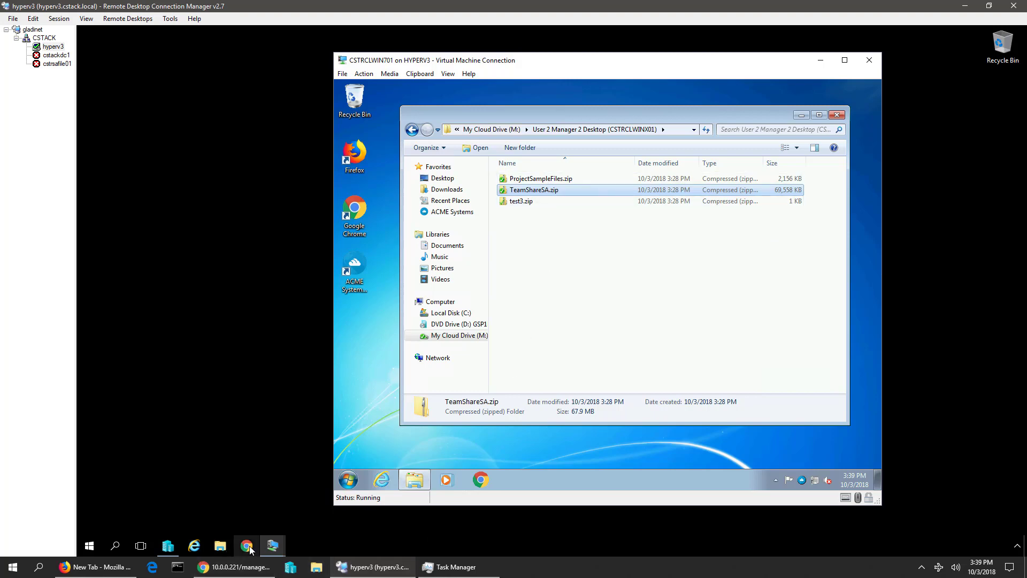
Switch to the management dashboard in the local Chrome, set Max Size of Zip File Allowed to Open In-Place to 75 MB, and save.
left_click(235, 567)
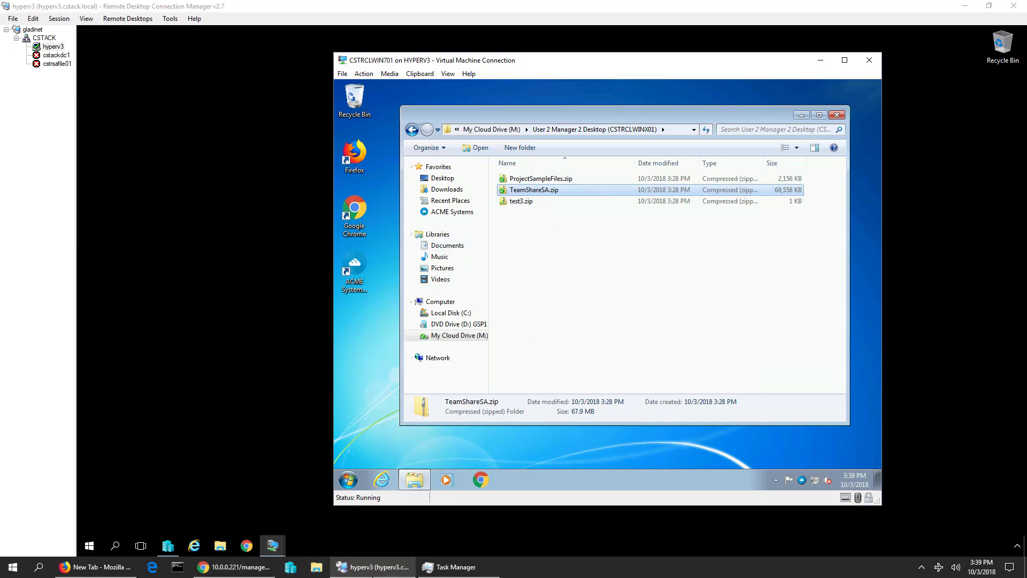
left_click(180, 219)
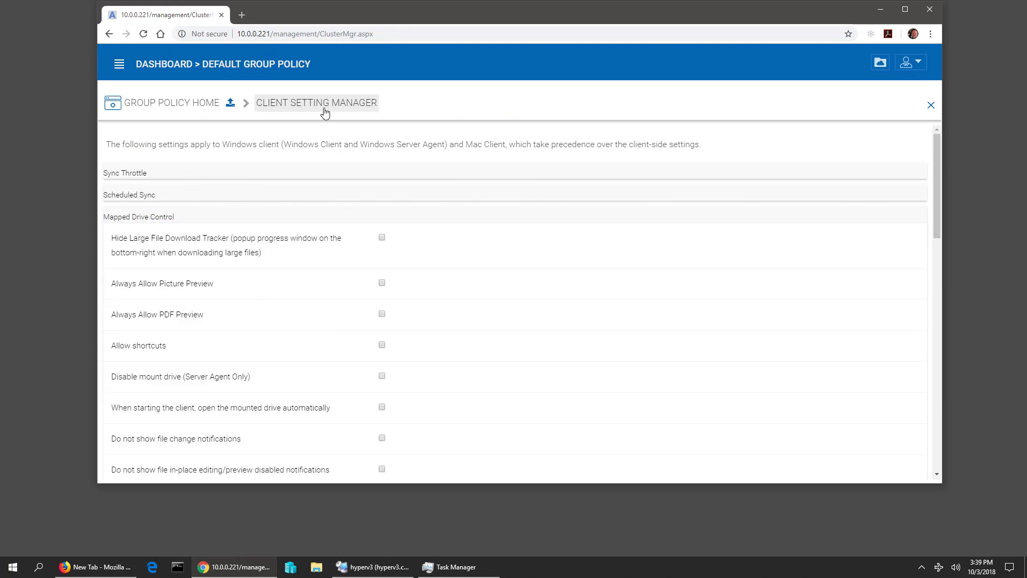
scroll(170, 258, "down", 5)
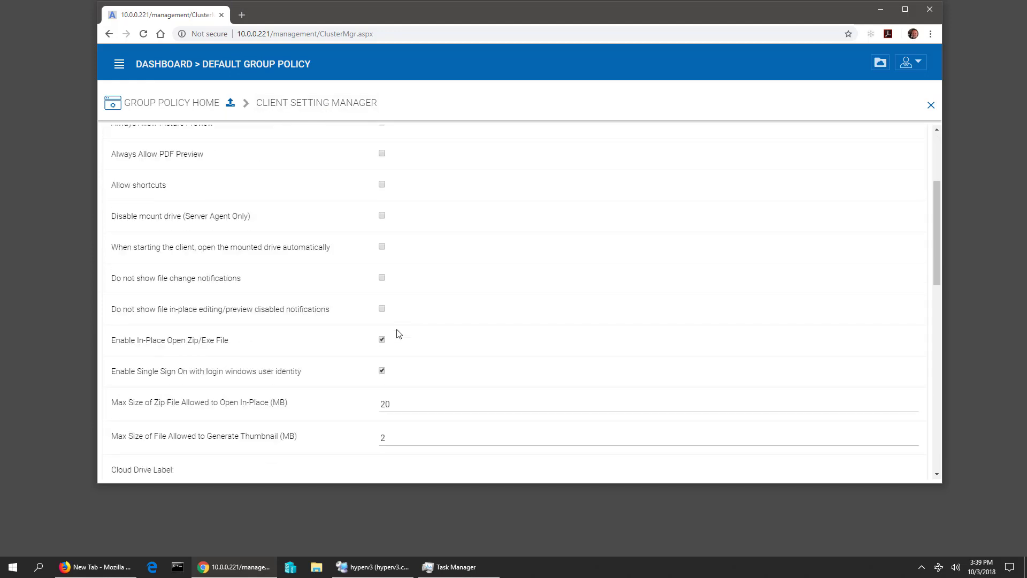
left_click(424, 296)
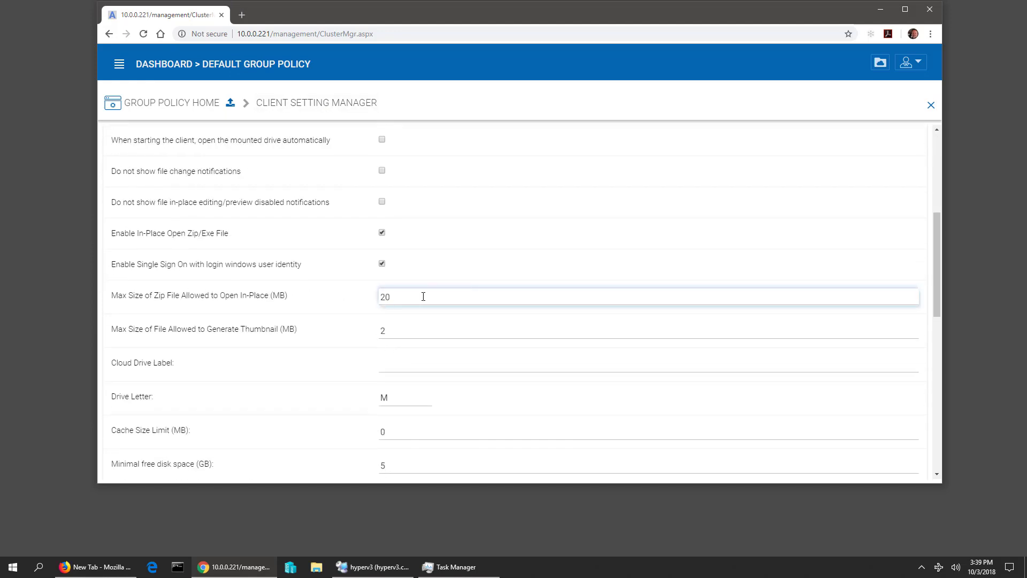
left_click_drag(394, 298, 326, 294)
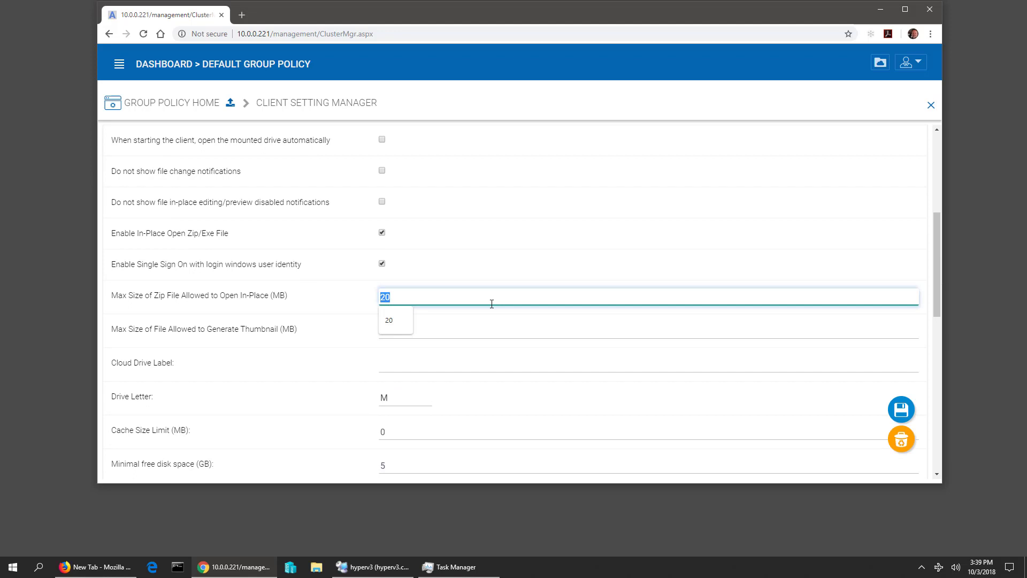
type("75")
left_click(902, 409)
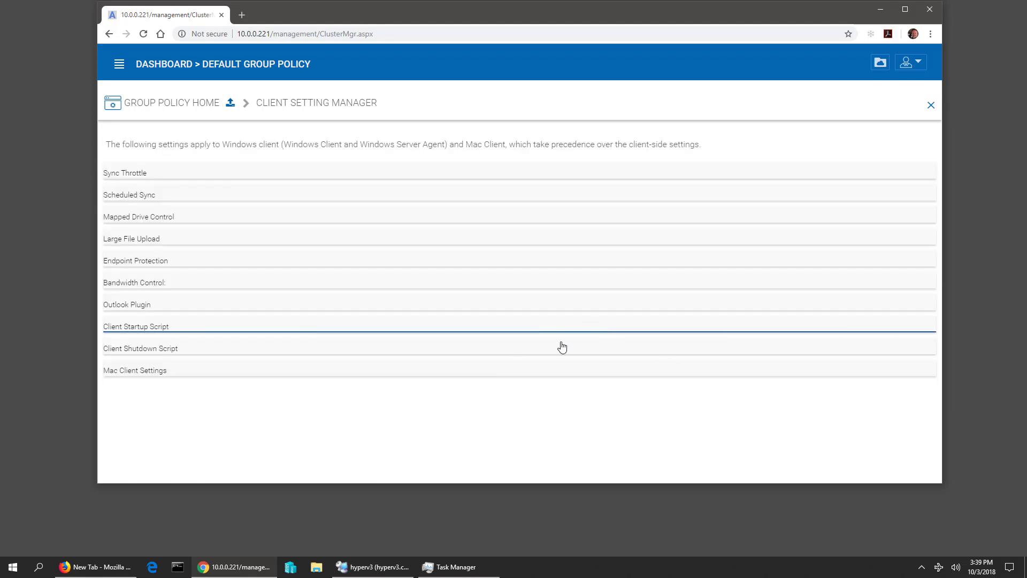
Return to CSTRCLWIN701, sign out of the ACME Systems client again, and refresh the backed-up Desktop folder.
left_click(375, 567)
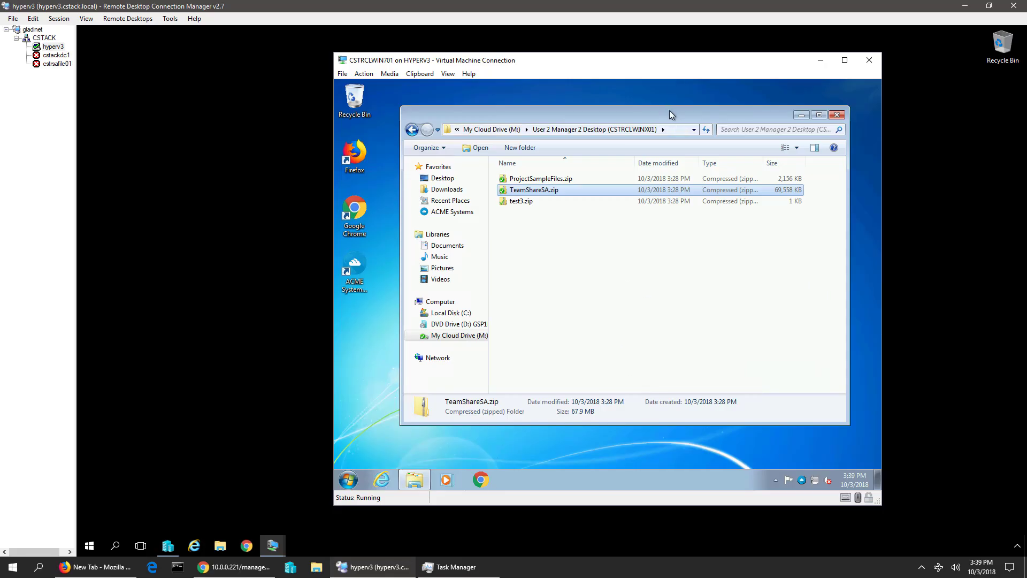
left_click_drag(669, 111, 665, 108)
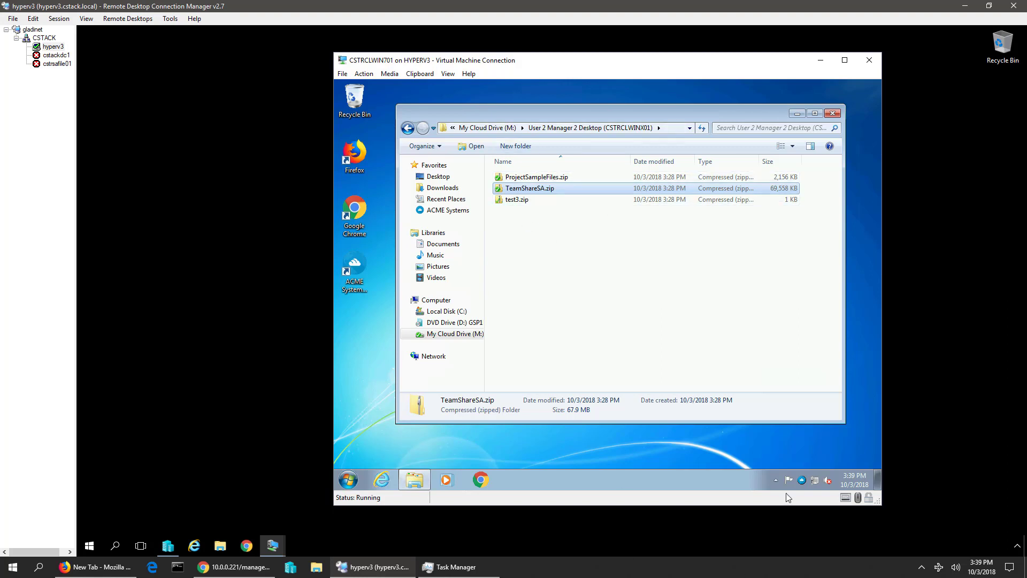
left_click(802, 480)
left_click(787, 281)
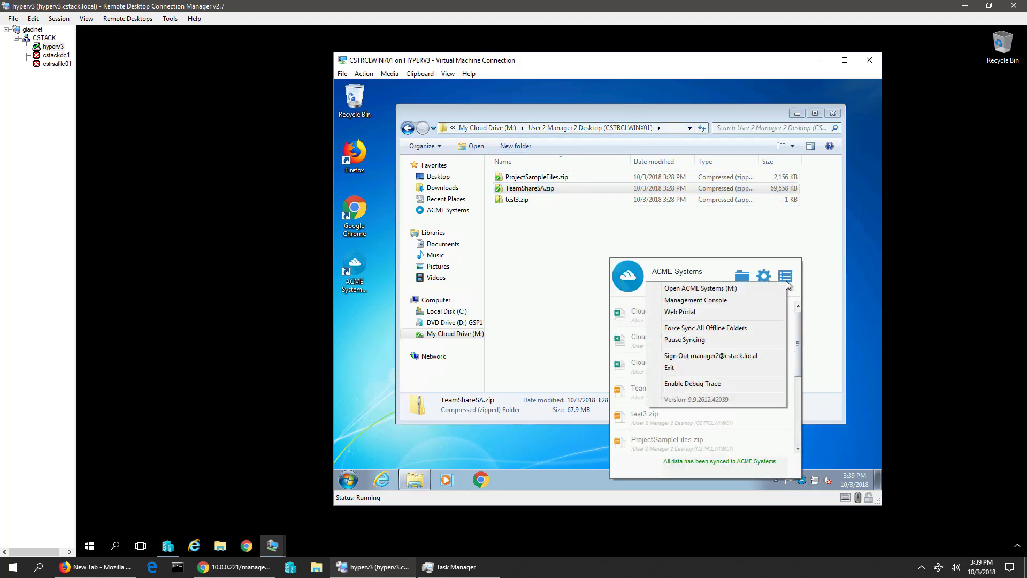
left_click(733, 353)
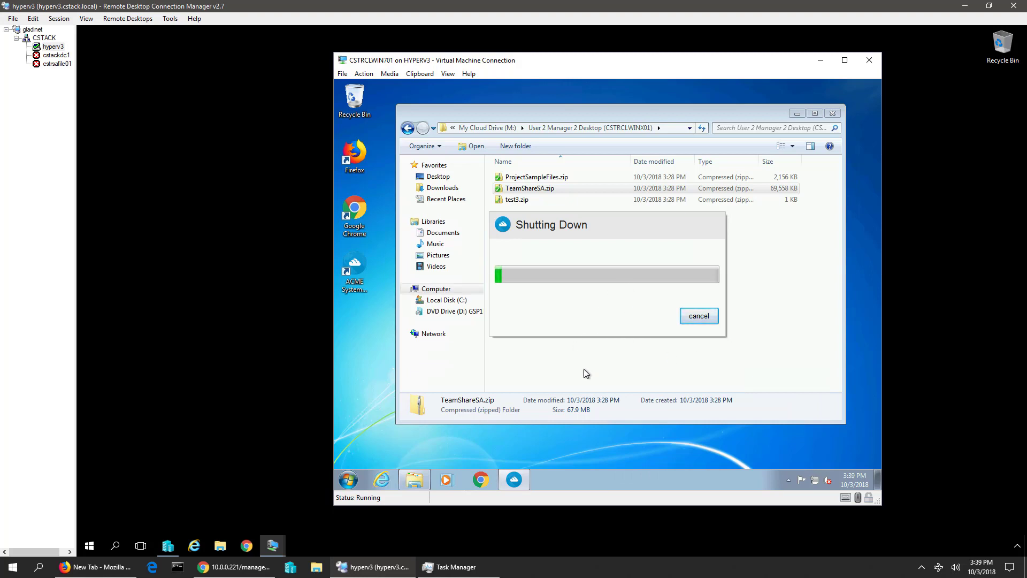
right_click(532, 257)
left_click(564, 300)
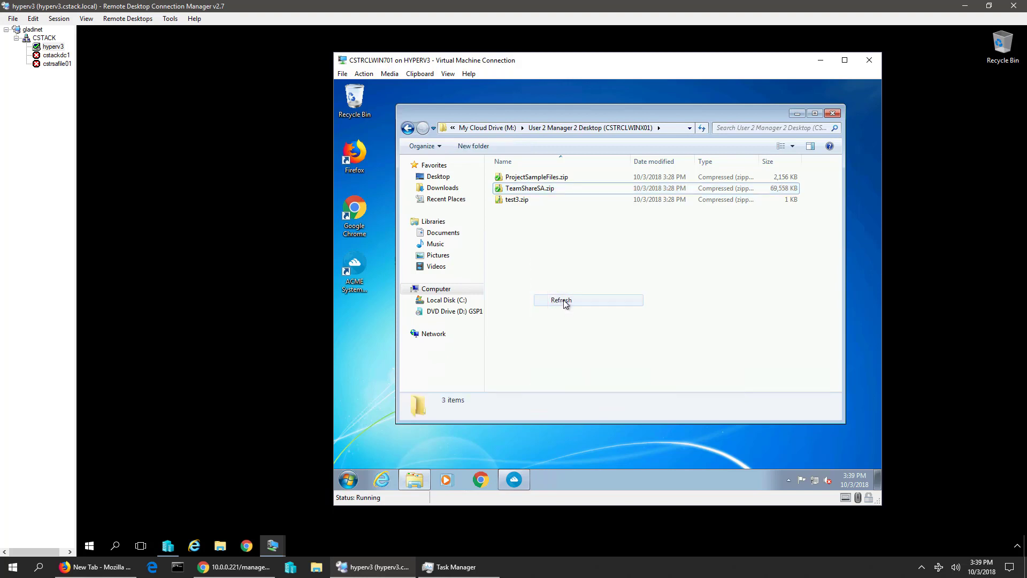
left_click(729, 295)
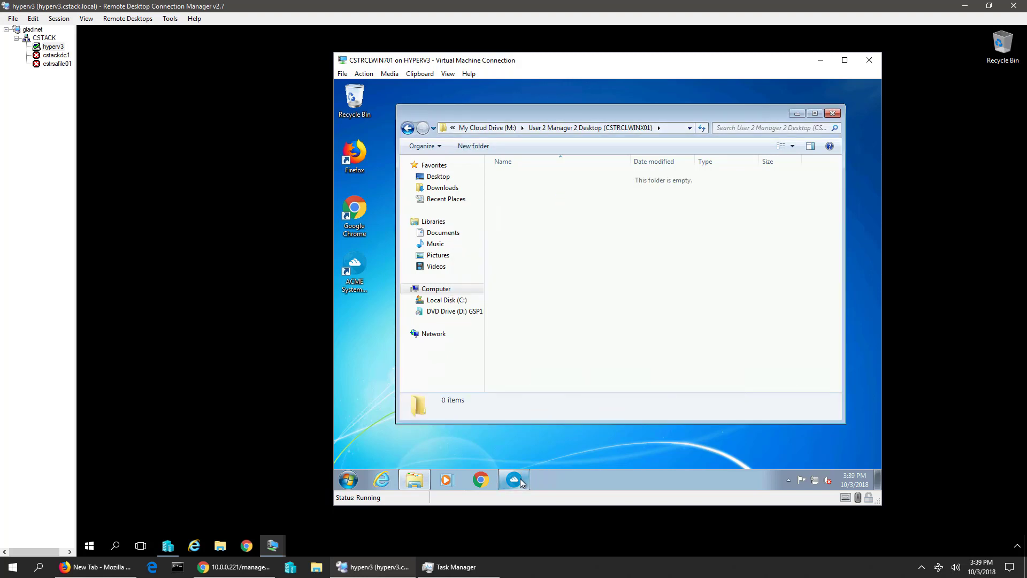
Enter the account password in the ACME Systems login window and sign in again.
left_click(521, 481)
left_click(570, 267)
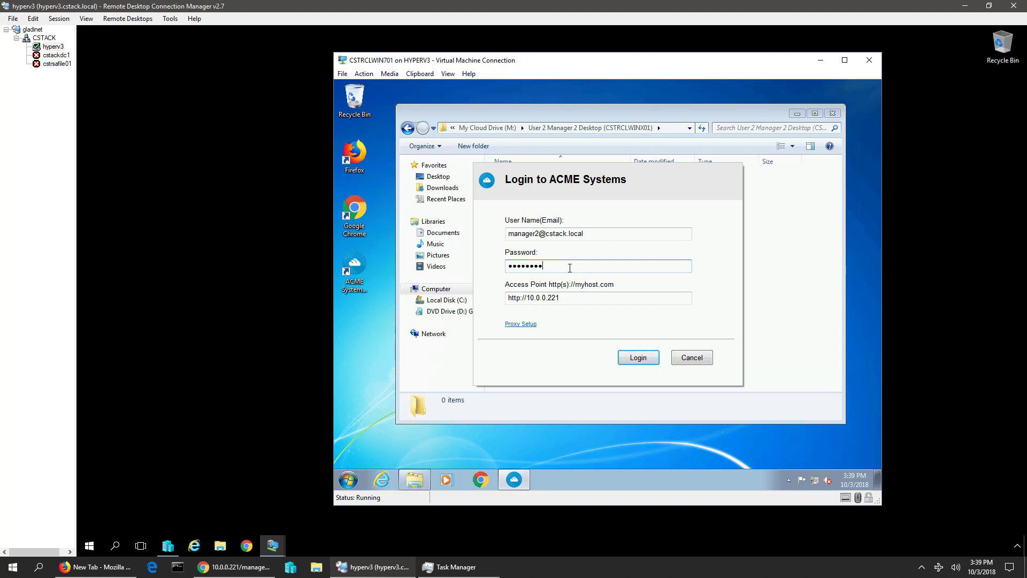
key("Return")
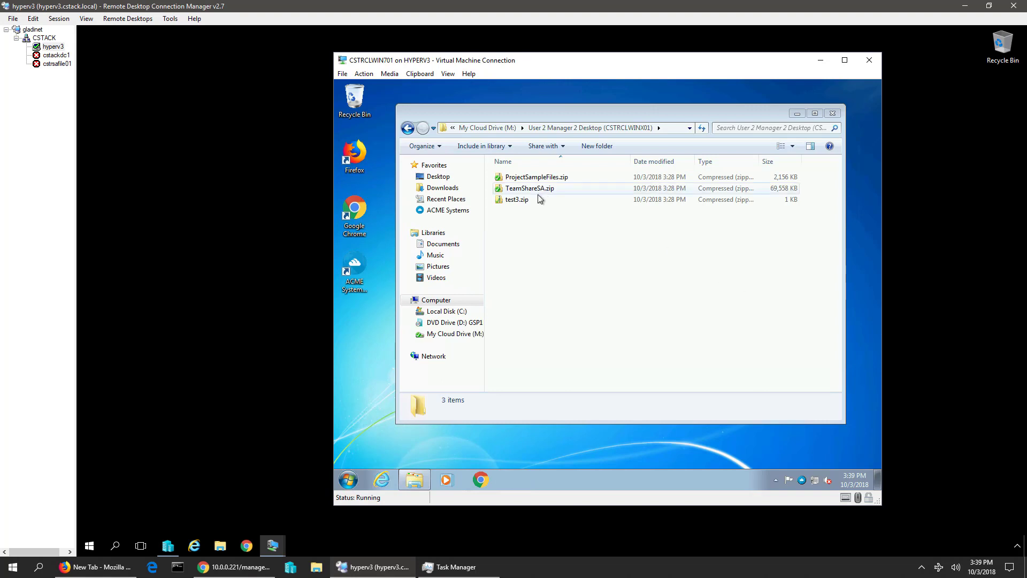
Open TeamShareSA.zip in place, view its TeamShareSA folder, and go back to the backed-up Desktop folder.
double_click(539, 189)
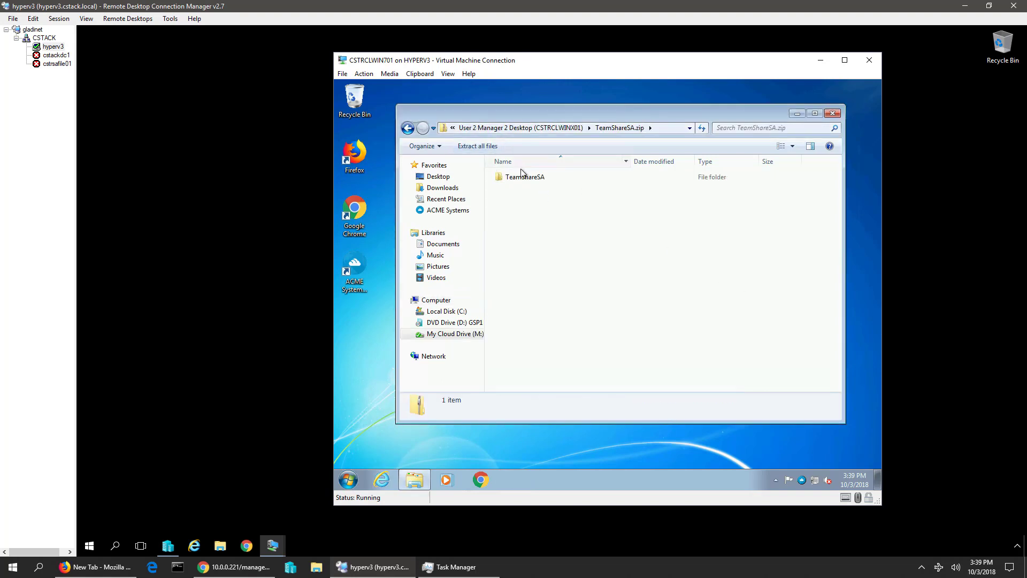
double_click(526, 178)
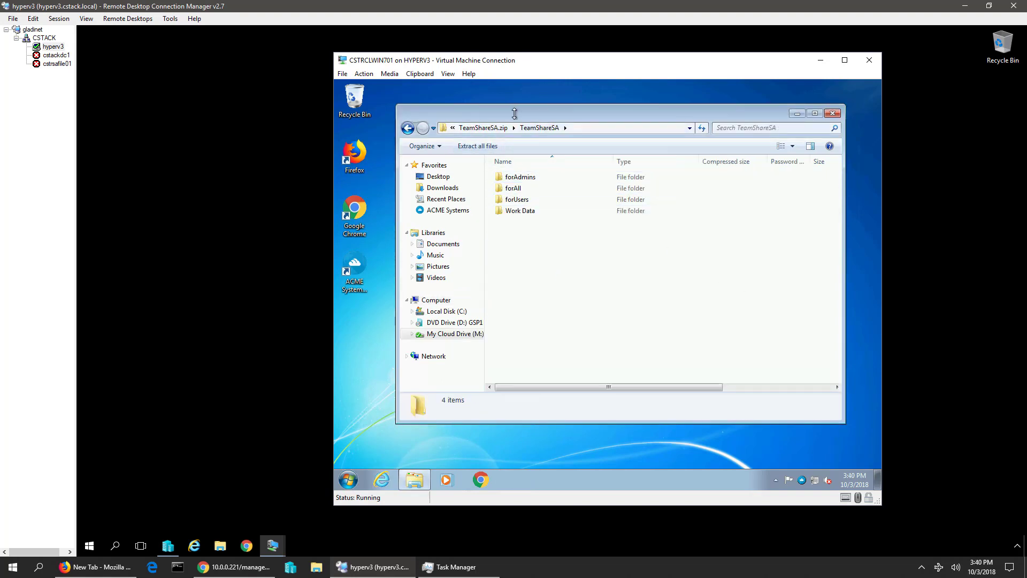
left_click(492, 130)
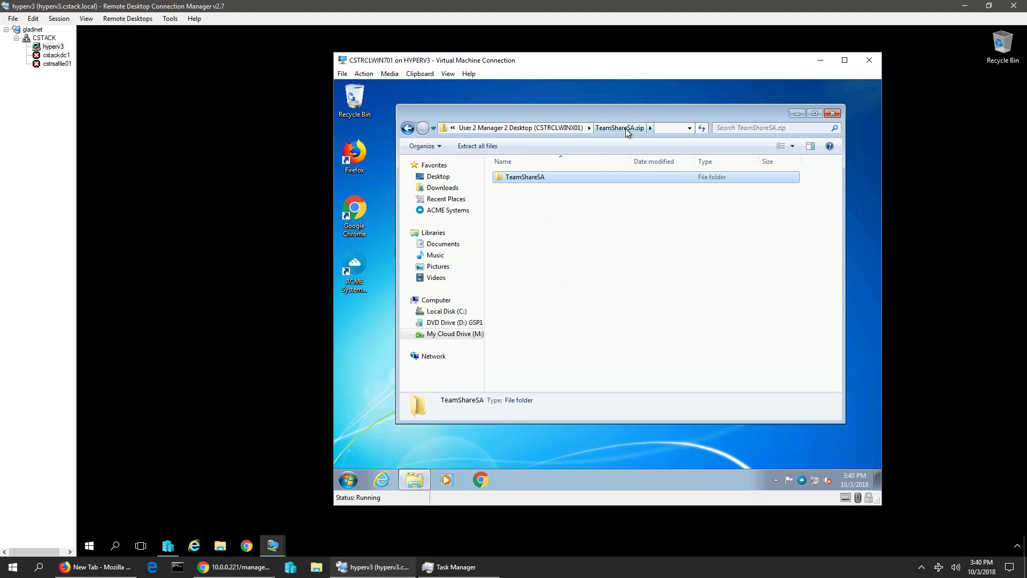
left_click(547, 129)
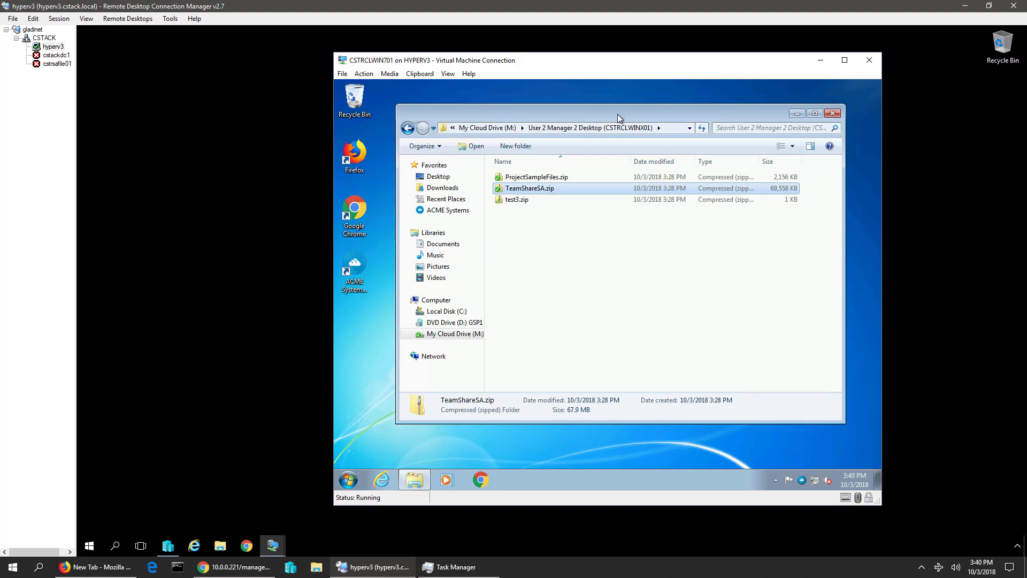
left_click_drag(612, 112, 599, 111)
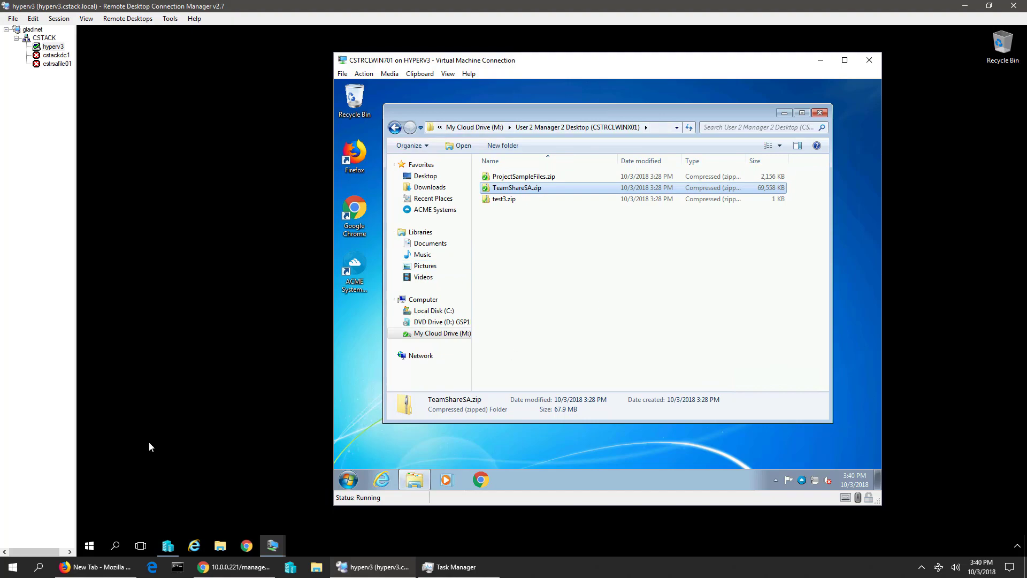